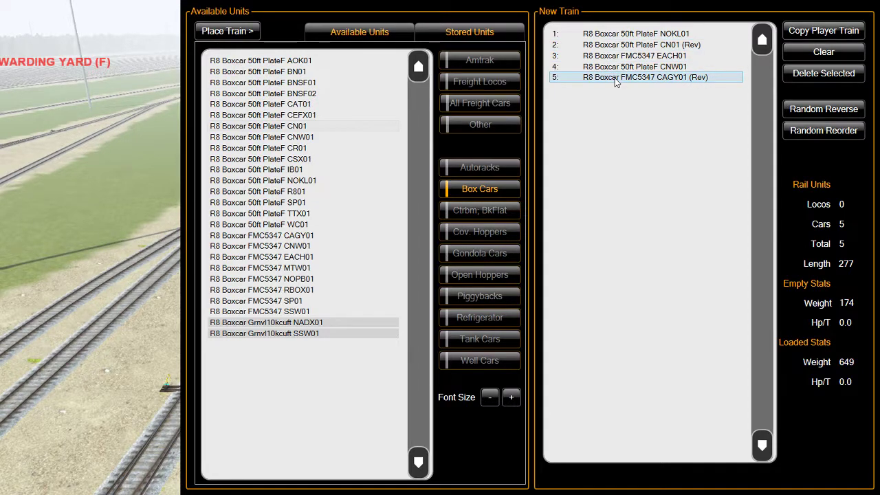
# Place the built train on a yard track, then delete it.
pyautogui.click(235, 32)
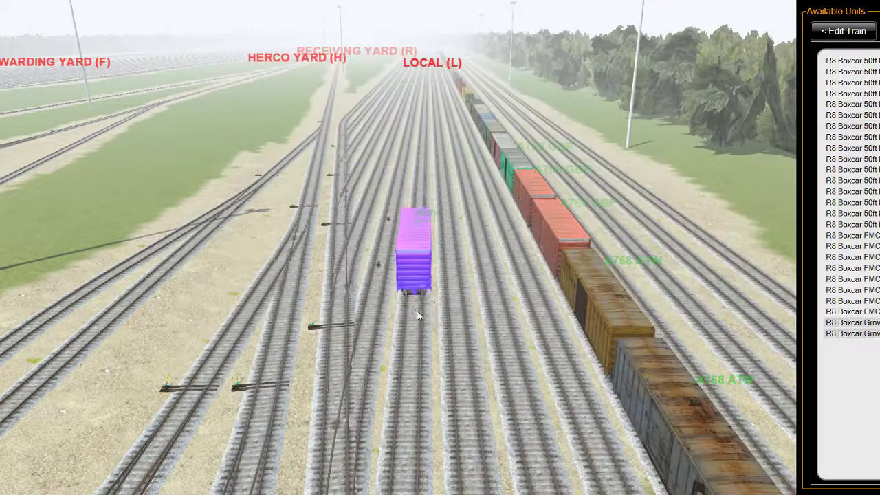
pyautogui.click(458, 369)
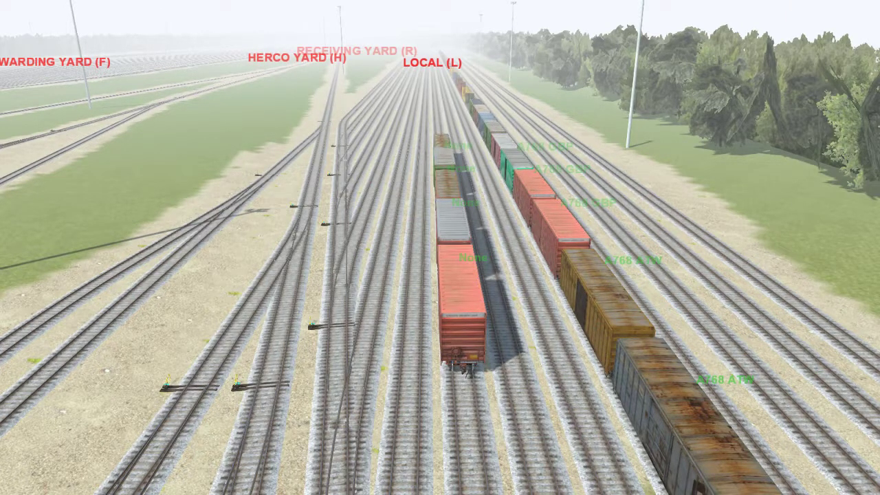
pyautogui.click(463, 278)
pyautogui.click(818, 33)
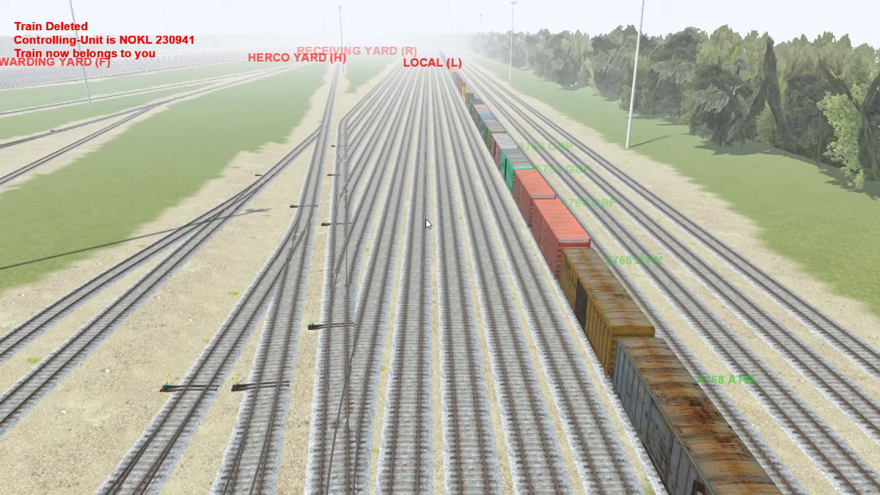
# Back in the builder, browse autorack and flat cars, then add one BNSF01 boxcar.
pyautogui.click(425, 218)
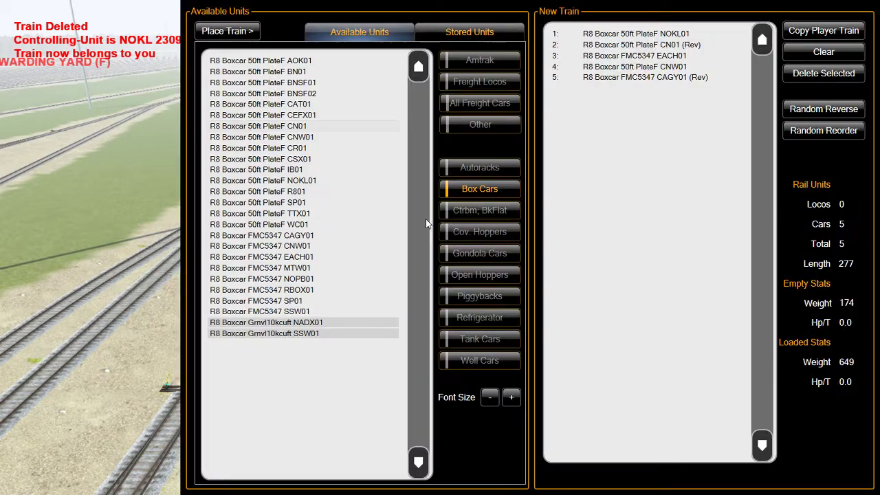
pyautogui.click(479, 167)
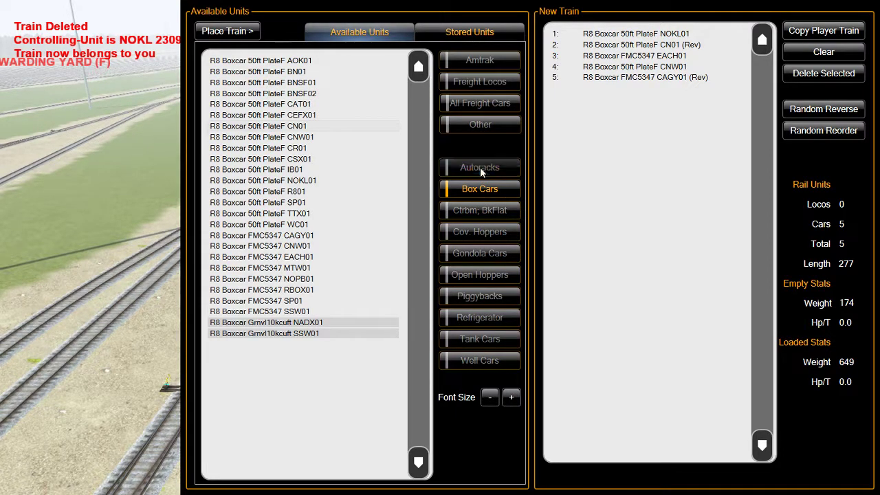
pyautogui.click(475, 209)
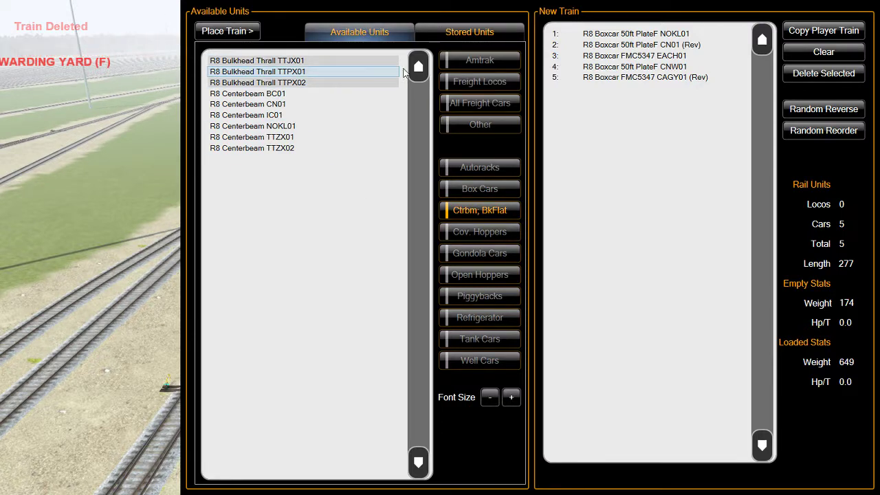
pyautogui.click(459, 190)
pyautogui.doubleClick(298, 82)
pyautogui.doubleClick(298, 83)
pyautogui.click(631, 100)
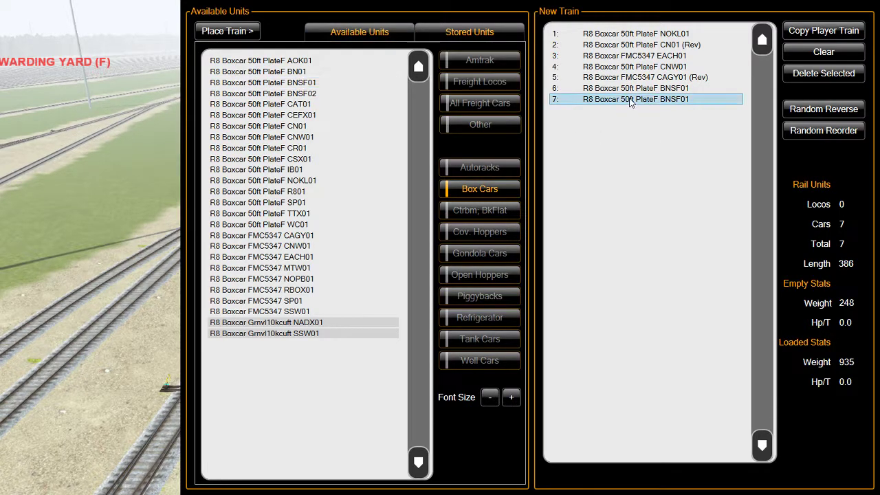
pyautogui.click(809, 74)
# Add CAGY01, CSX01 and CAT01 boxcars, then remove cars 6 through 9.
pyautogui.doubleClick(320, 234)
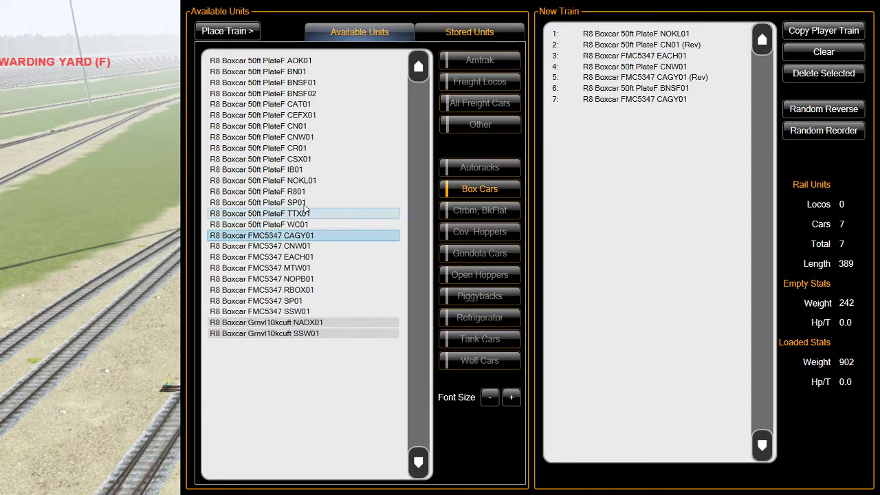
pyautogui.doubleClick(295, 159)
pyautogui.click(280, 104)
pyautogui.doubleClick(281, 104)
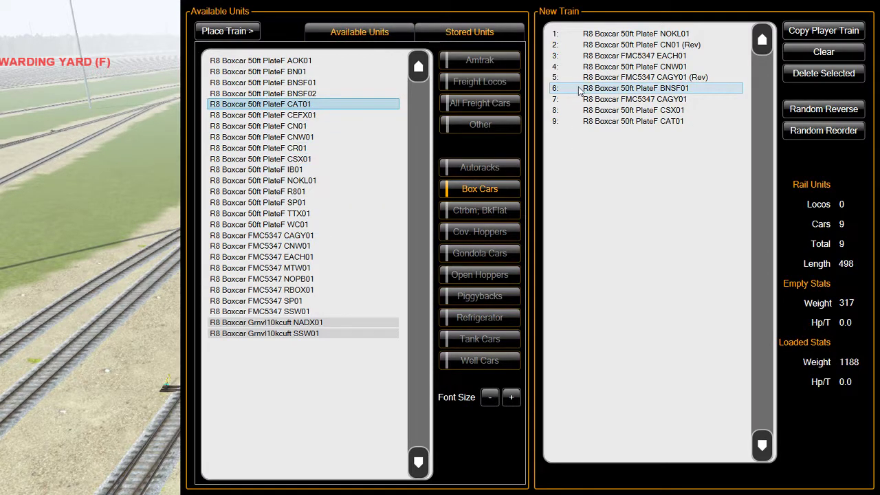
pyautogui.click(579, 90)
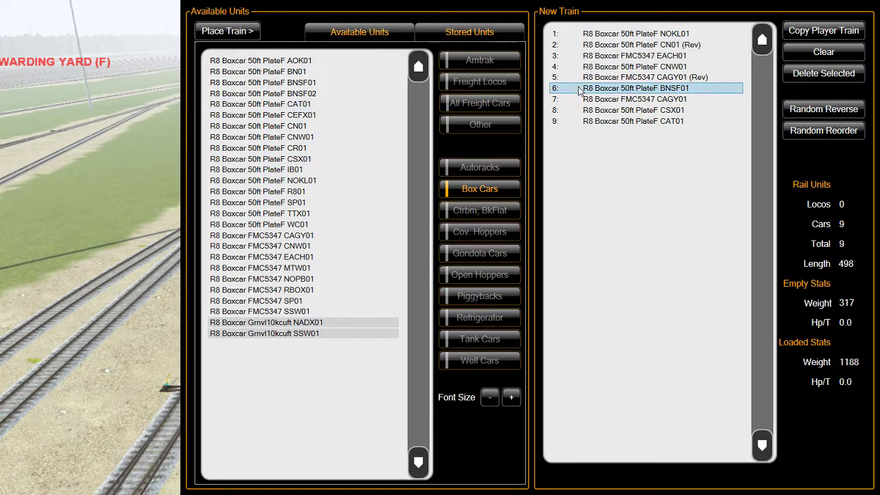
pyautogui.keyDown('ctrl'); pyautogui.click(625, 125); pyautogui.keyUp('ctrl')
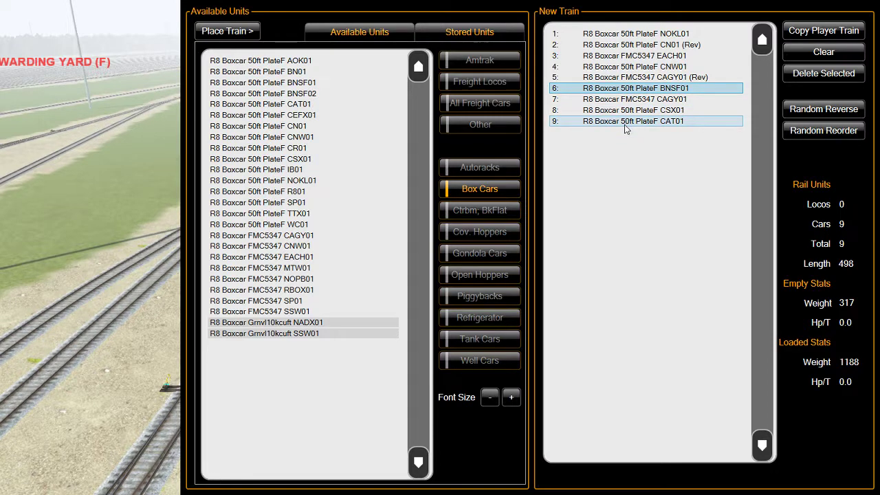
pyautogui.keyDown('shift'); pyautogui.click(625, 126); pyautogui.keyUp('shift')
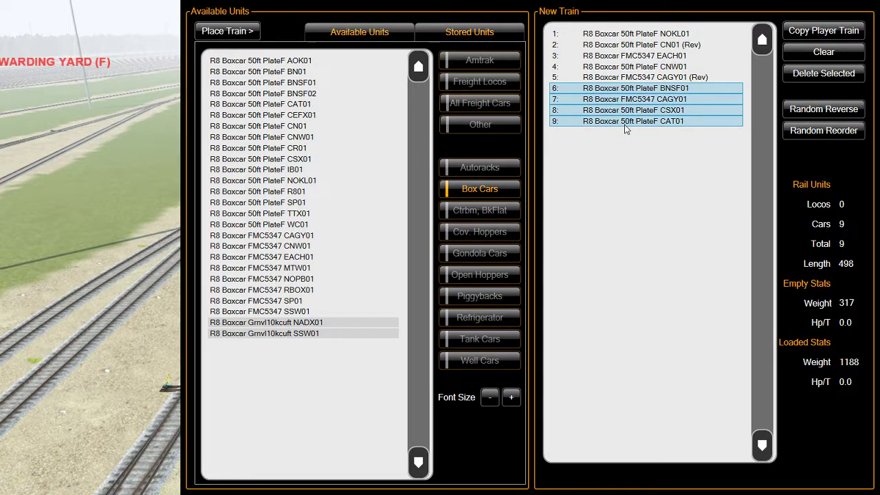
pyautogui.click(814, 78)
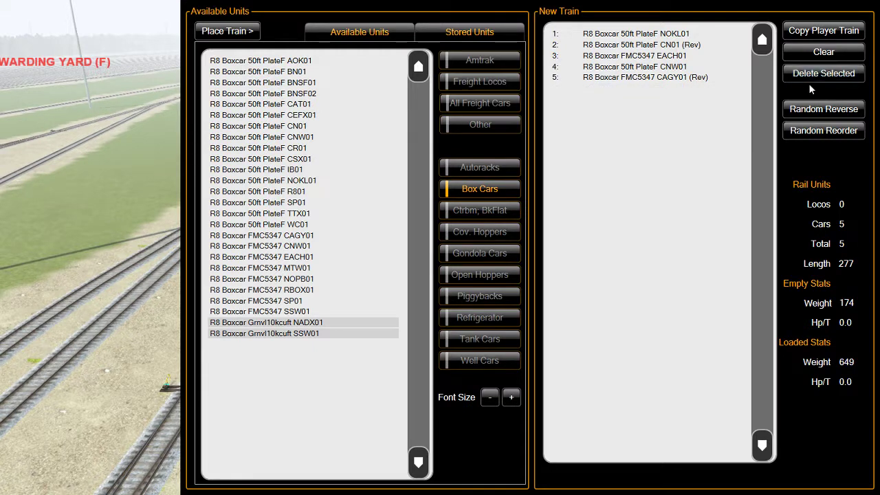
# Re-randomise car directions several times and place the five-boxcar train beside the parked cars.
pyautogui.click(683, 57)
pyautogui.click(632, 34)
pyautogui.click(615, 81)
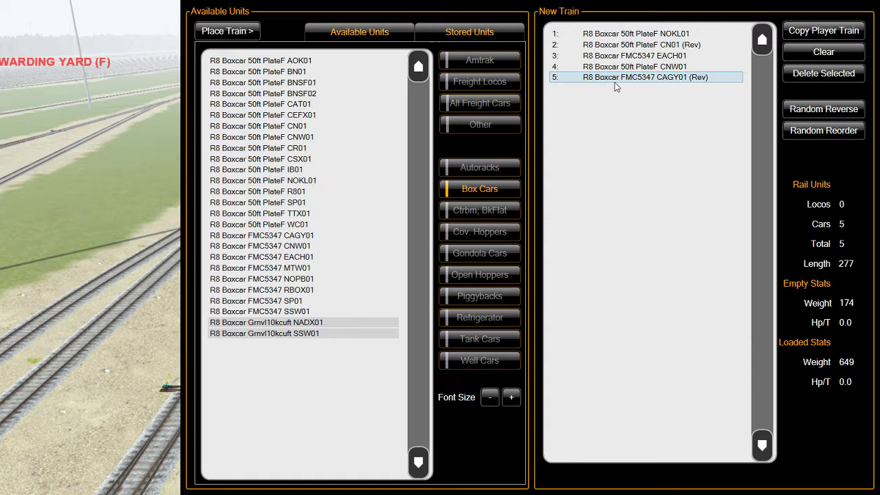
pyautogui.click(838, 112)
pyautogui.click(818, 111)
pyautogui.click(802, 114)
pyautogui.click(828, 112)
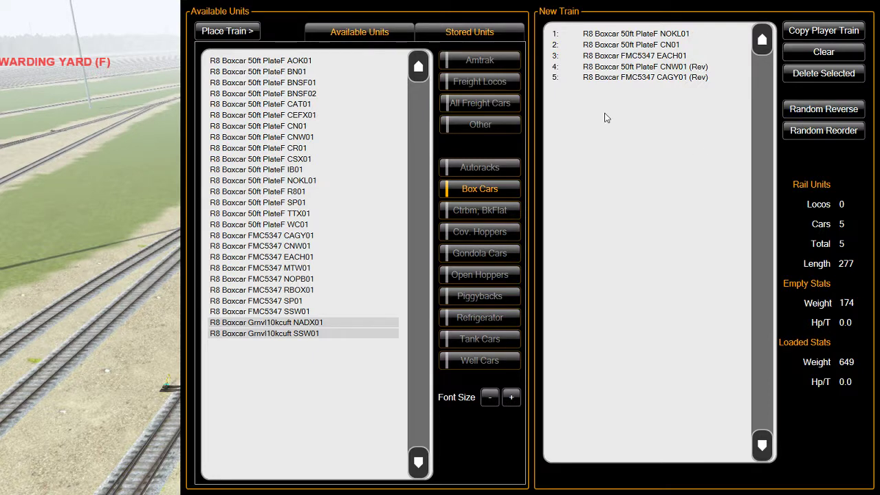
pyautogui.click(228, 33)
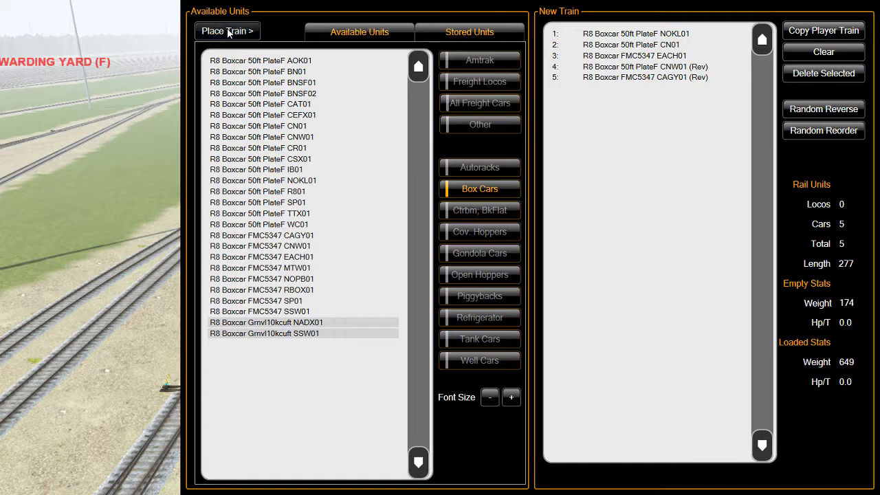
pyautogui.click(479, 296)
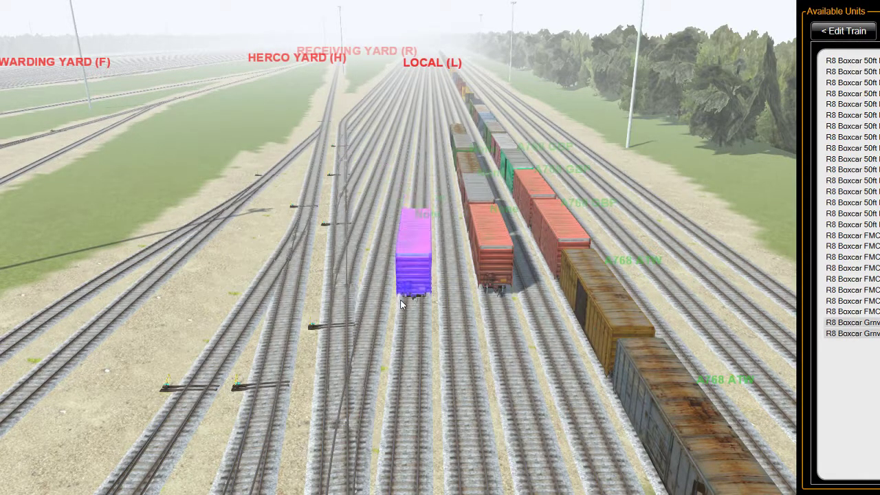
# Stop placing trains and open the Tagger from the red boxcar's RailUnit Options.
pyautogui.rightClick(393, 257)
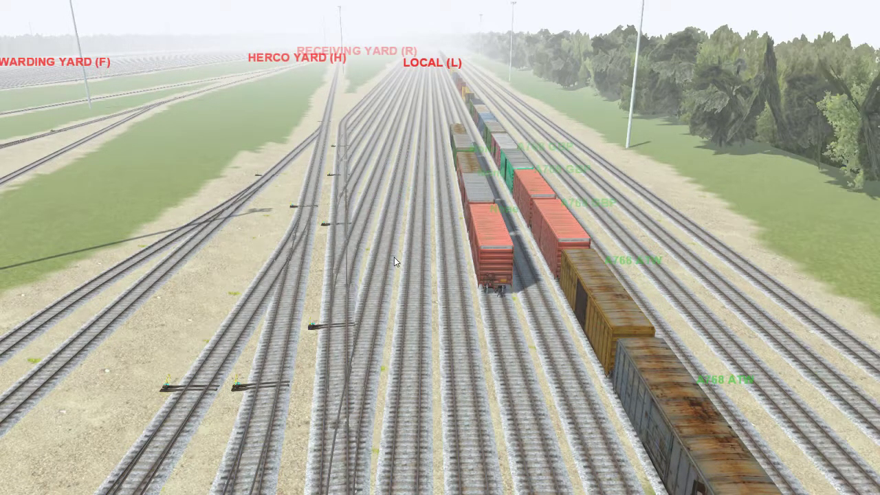
pyautogui.click(491, 236)
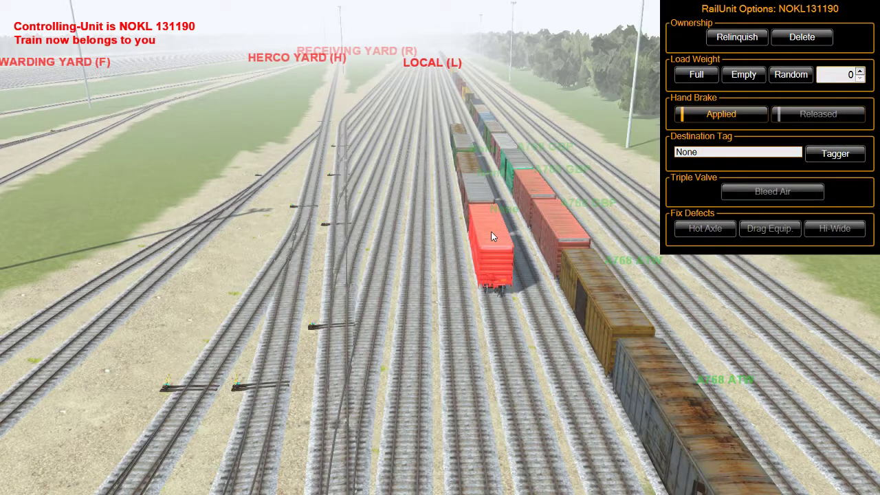
pyautogui.click(835, 154)
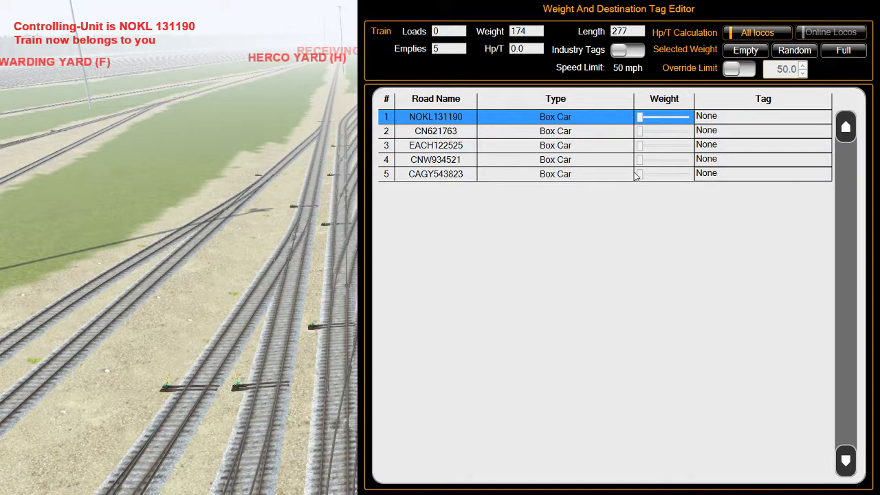
# Raise the first boxcar's load, make it full, then set it back to empty.
pyautogui.moveTo(639, 120); pyautogui.dragTo(687, 118)
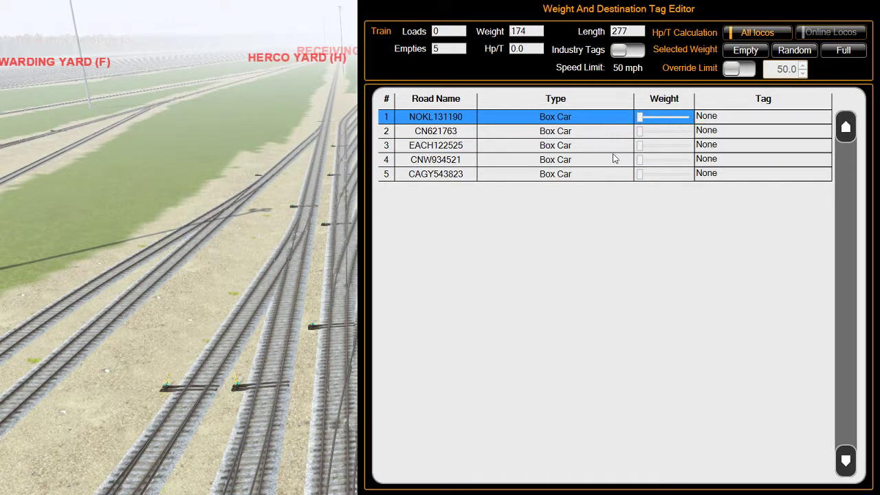
pyautogui.click(839, 53)
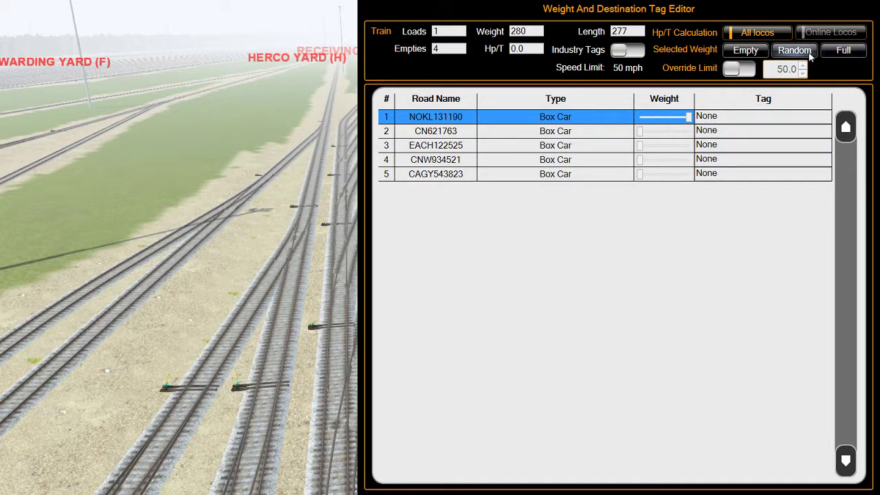
pyautogui.click(746, 55)
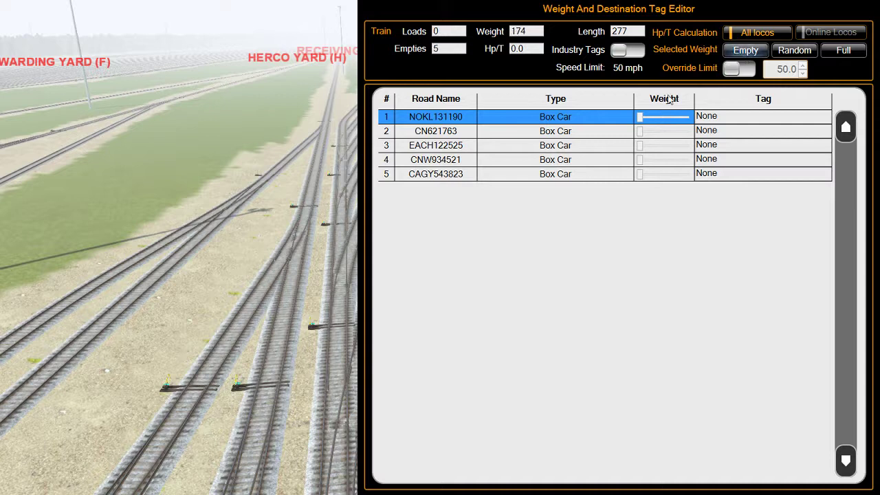
# Select all five boxcars, apply Random then Full loads, and drag them back to empty.
pyautogui.click(553, 177)
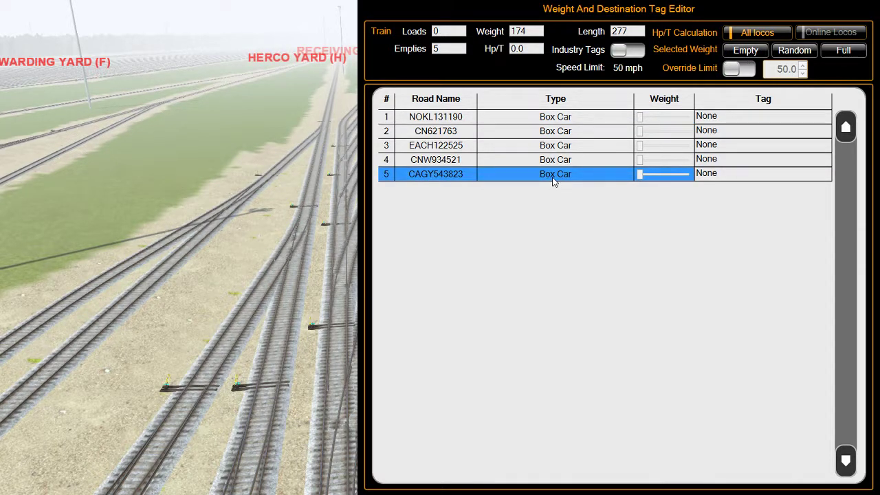
pyautogui.click(572, 121)
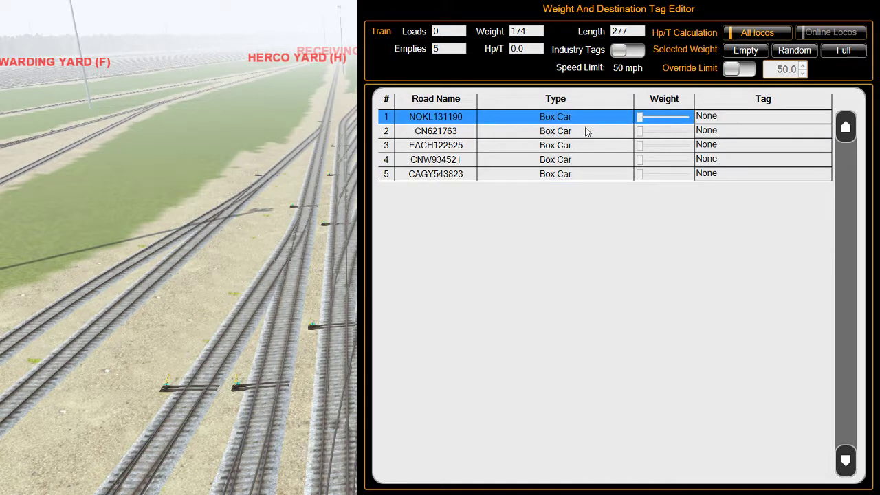
pyautogui.click(576, 177)
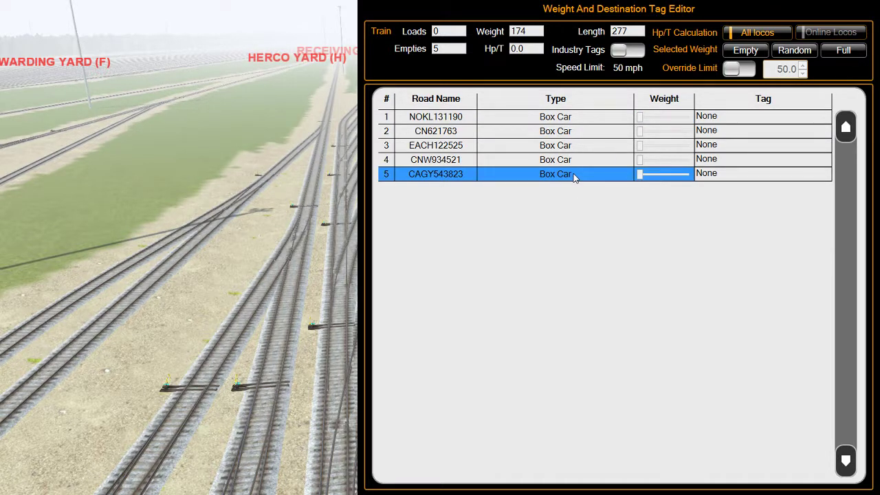
pyautogui.keyDown('shift'); pyautogui.click(560, 118); pyautogui.keyUp('shift')
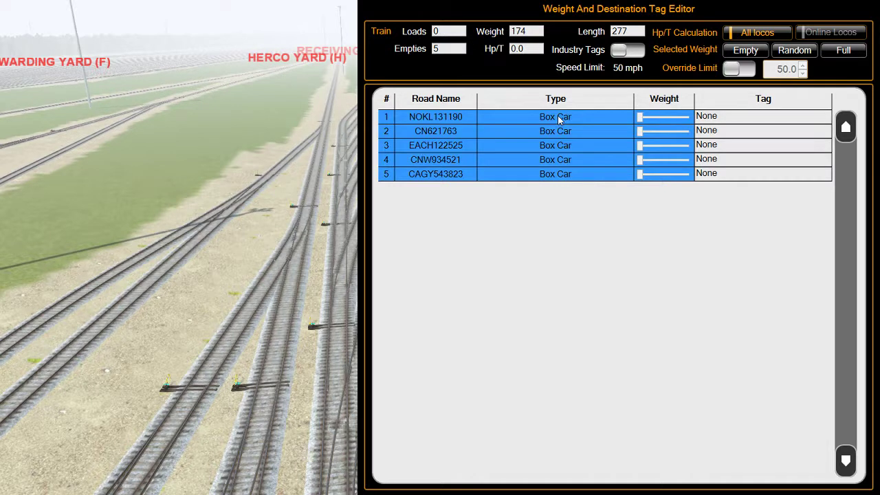
pyautogui.click(794, 50)
pyautogui.click(843, 50)
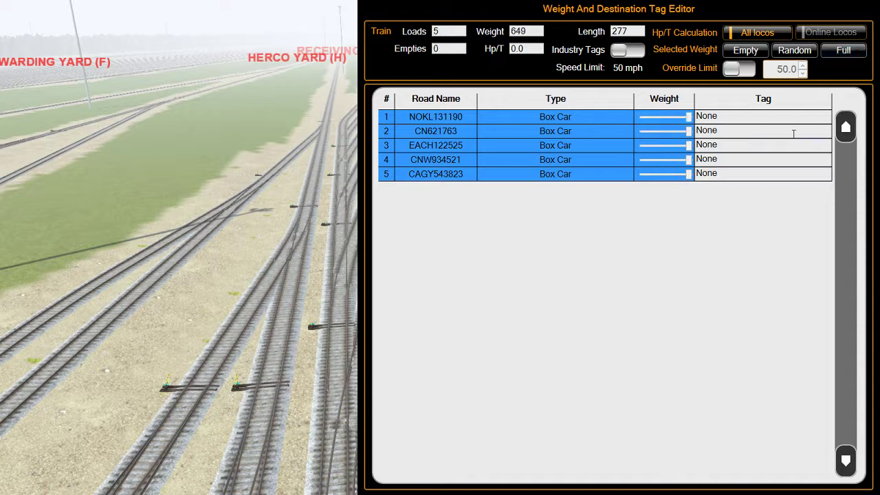
pyautogui.moveTo(689, 121); pyautogui.dragTo(623, 123)
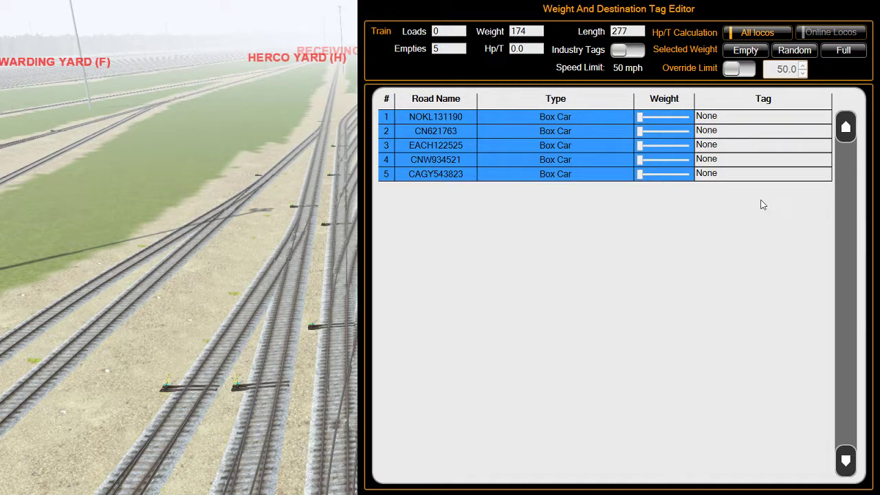
pyautogui.click(740, 119)
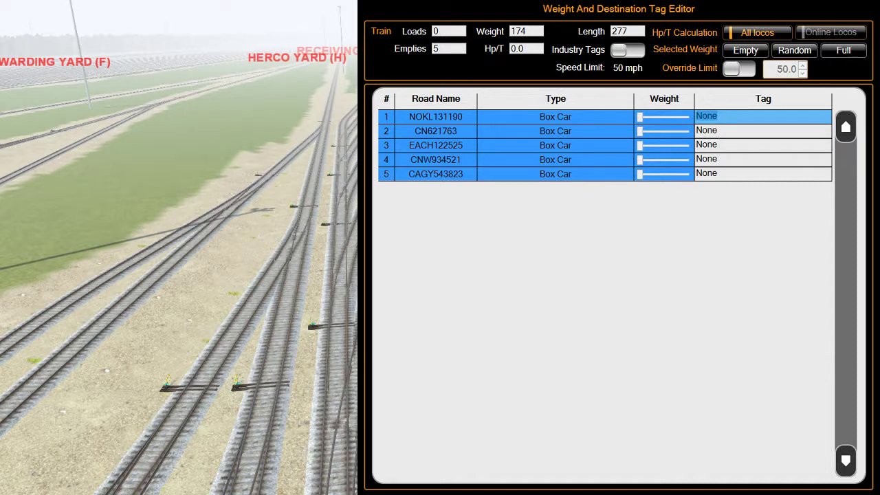
# Give all five boxcars the destination tag A772 AJM and close the tag editor.
pyautogui.write('A')
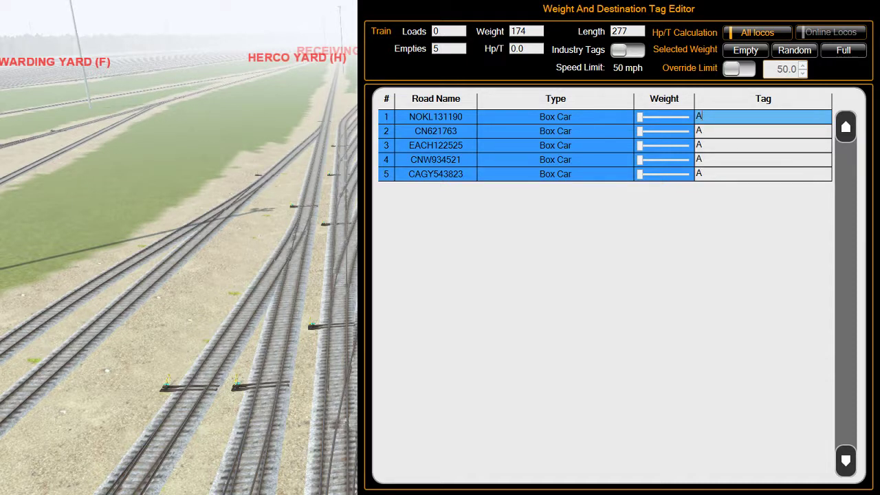
pyautogui.write('772')
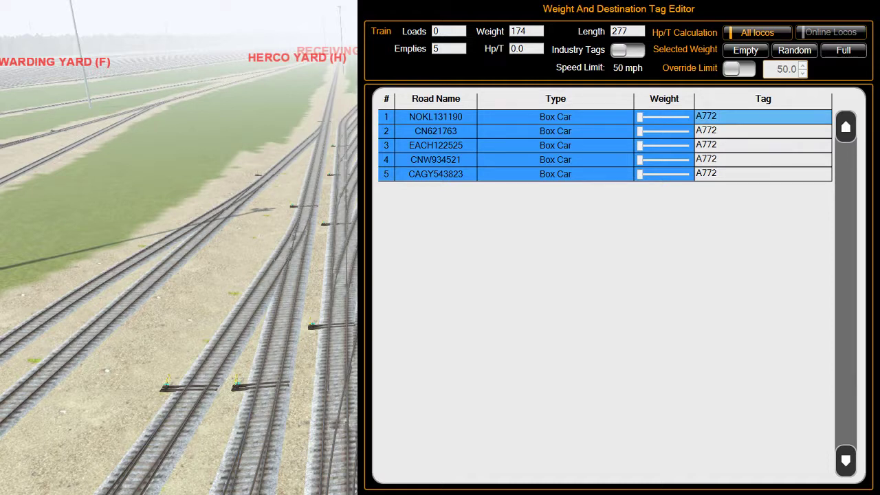
pyautogui.write('AJM')
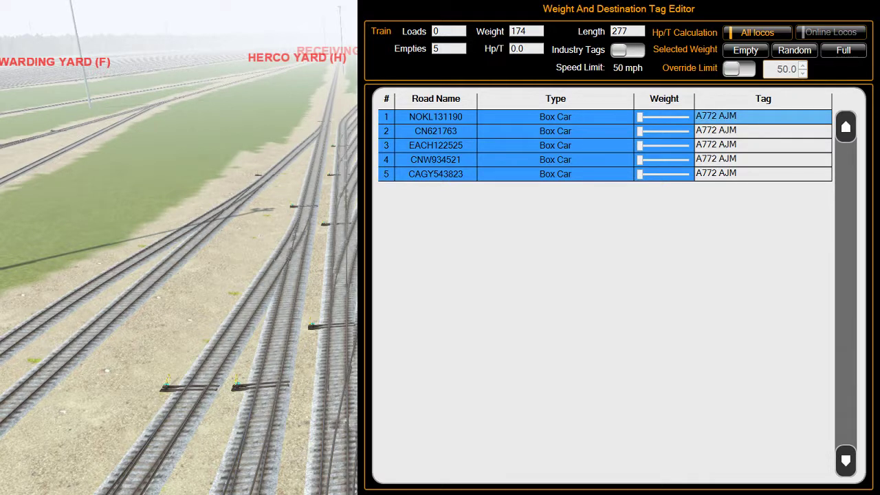
pyautogui.press('Down')
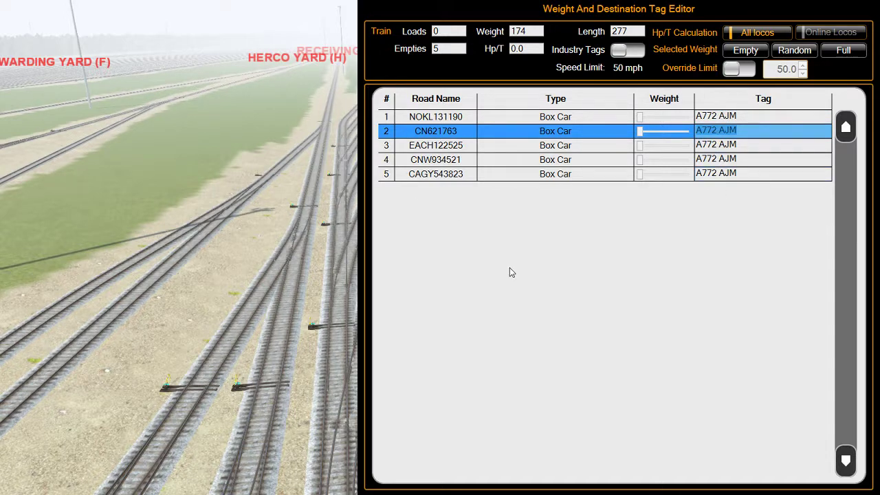
pyautogui.press('Escape')
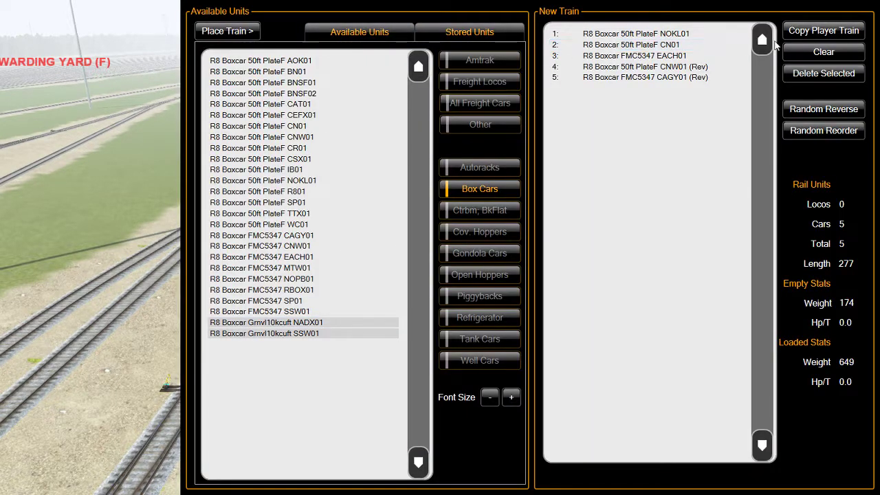
# Clear the new train list and check boxcar NOKL131190's options in the yard.
pyautogui.click(812, 53)
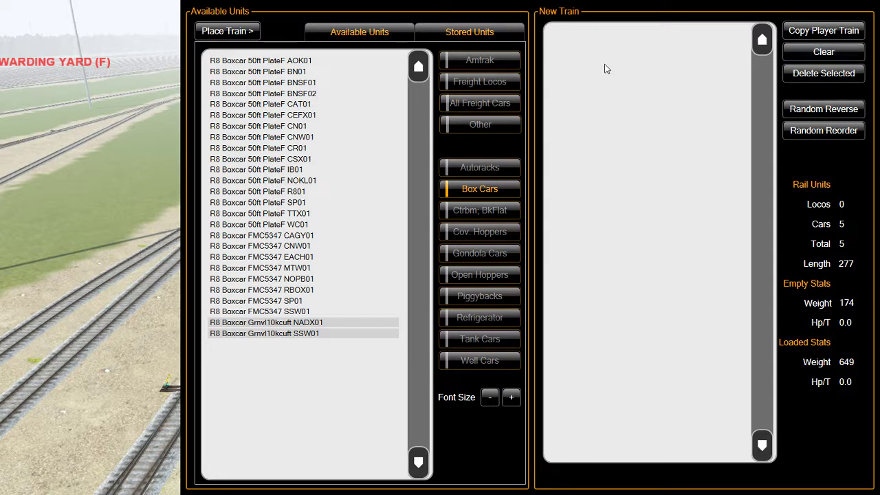
pyautogui.click(467, 36)
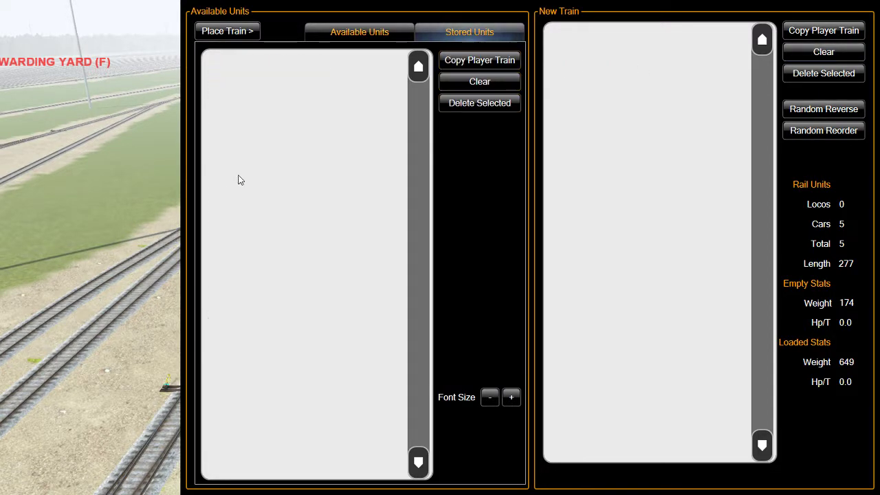
pyautogui.click(337, 38)
pyautogui.press('Escape')
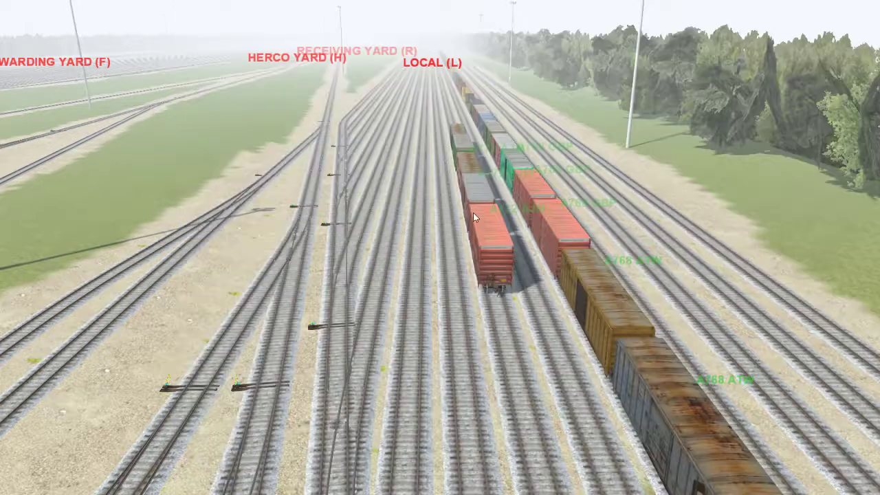
pyautogui.click(489, 236)
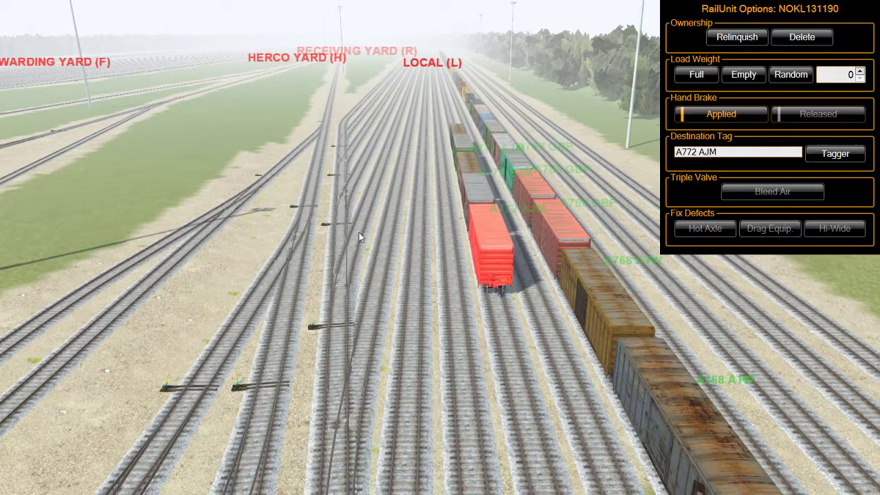
pyautogui.press('Escape')
# Copy the player train and store it among the stored units, then clear the list.
pyautogui.press('F2')
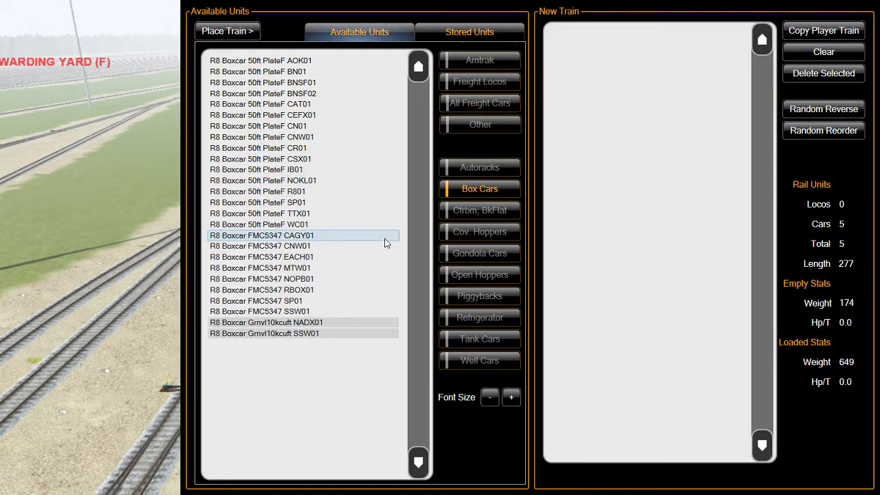
pyautogui.click(793, 33)
pyautogui.click(656, 68)
pyautogui.click(660, 77)
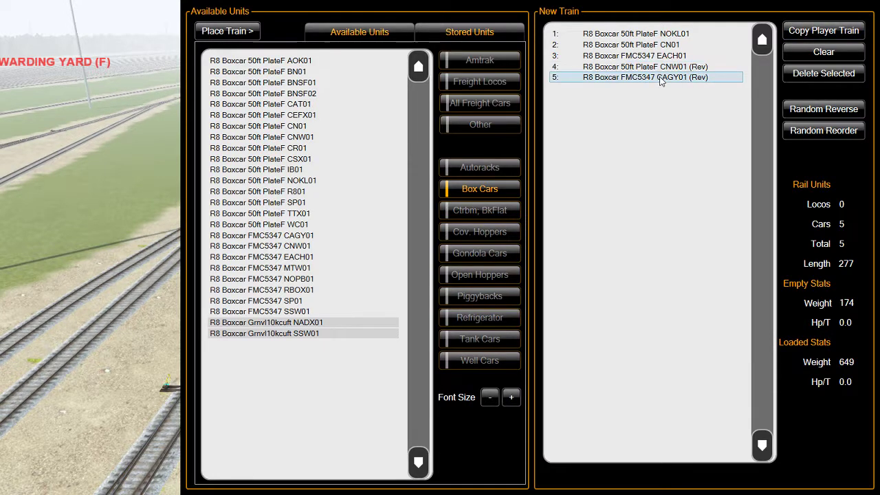
pyautogui.click(470, 40)
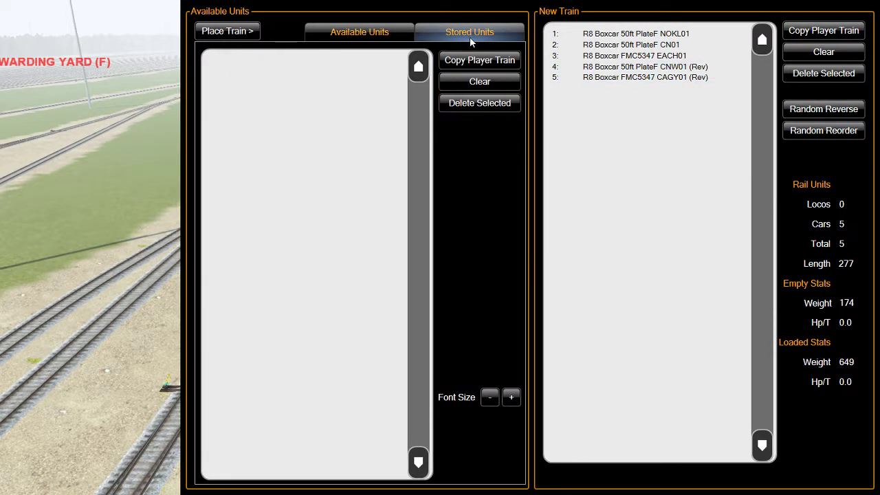
pyautogui.click(469, 62)
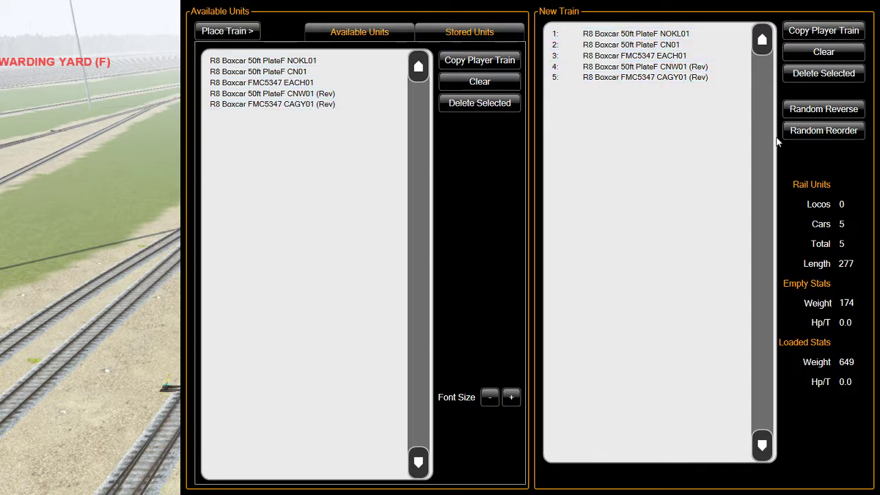
pyautogui.click(825, 52)
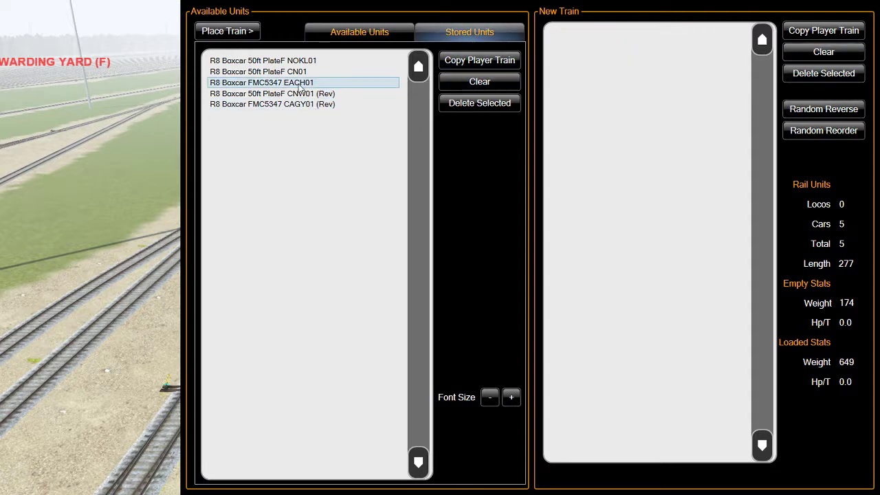
pyautogui.click(320, 39)
# Delete the tagged five-boxcar train from the yard and reopen the composer with F4.
pyautogui.press('Escape')
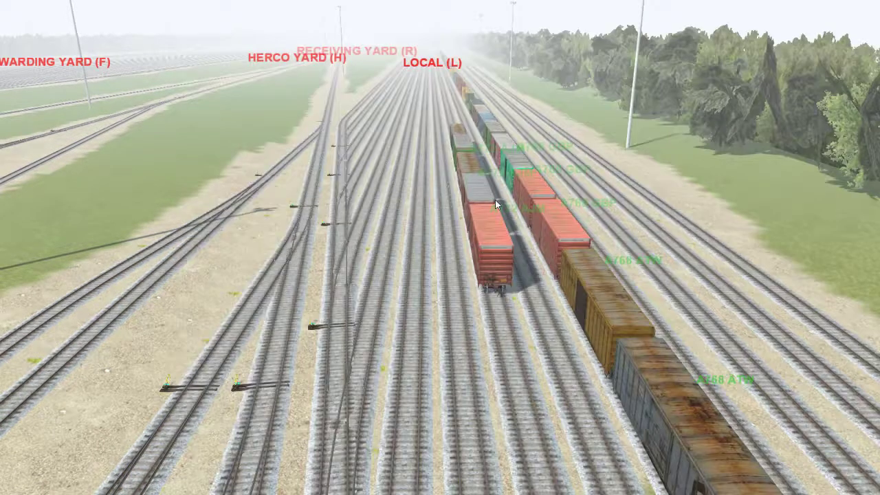
pyautogui.click(490, 221)
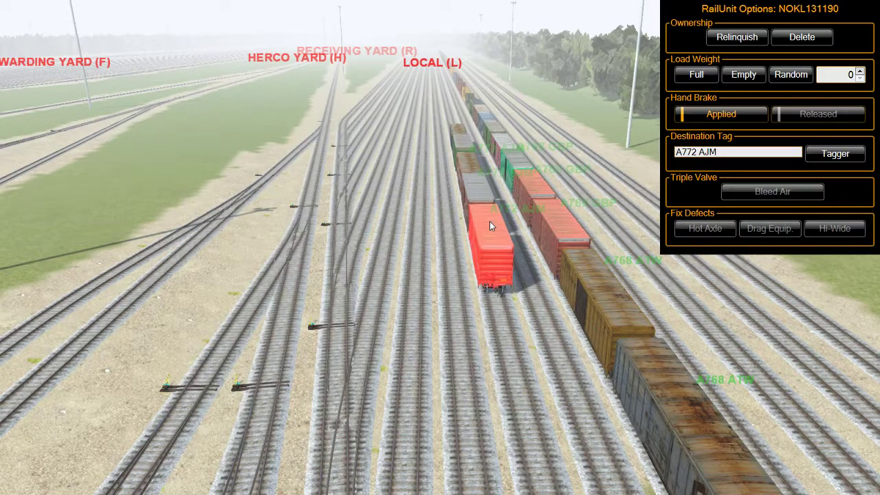
pyautogui.click(798, 40)
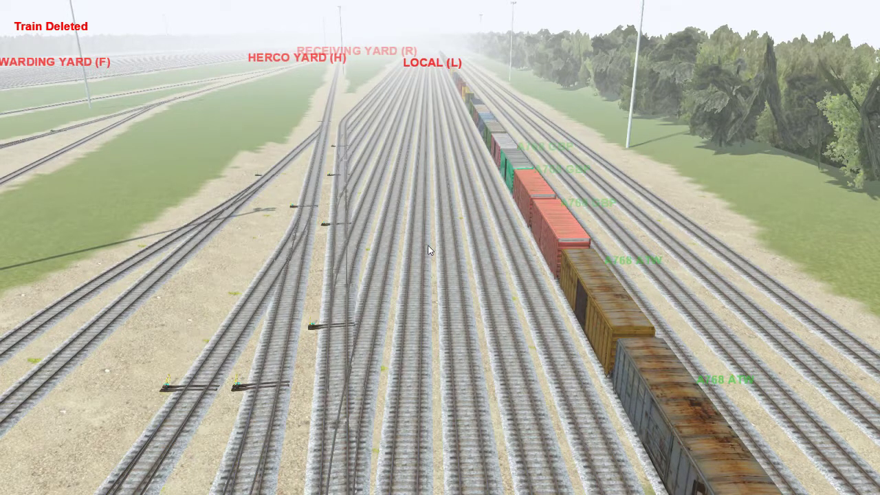
pyautogui.press('F4')
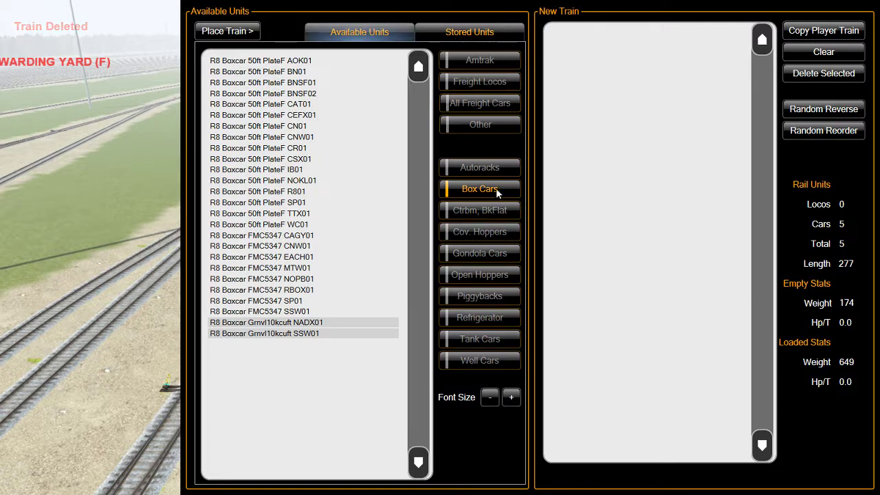
# Add the boxcars BNSF02 through NOKL01, then remove NOKL01, leaving eight boxcars.
pyautogui.click(289, 93)
pyautogui.keyDown('shift'); pyautogui.click(280, 180); pyautogui.keyUp('shift')
pyautogui.moveTo(248, 129); pyautogui.dragTo(597, 132)
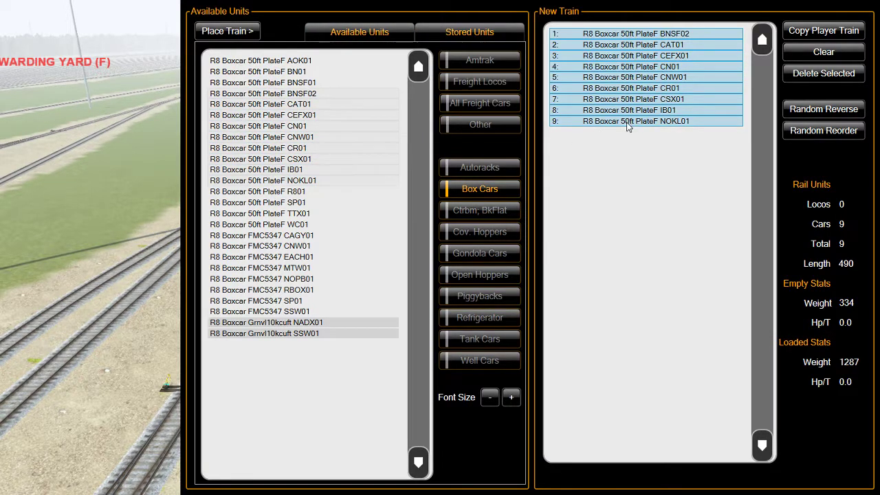
pyautogui.click(631, 121)
pyautogui.click(851, 74)
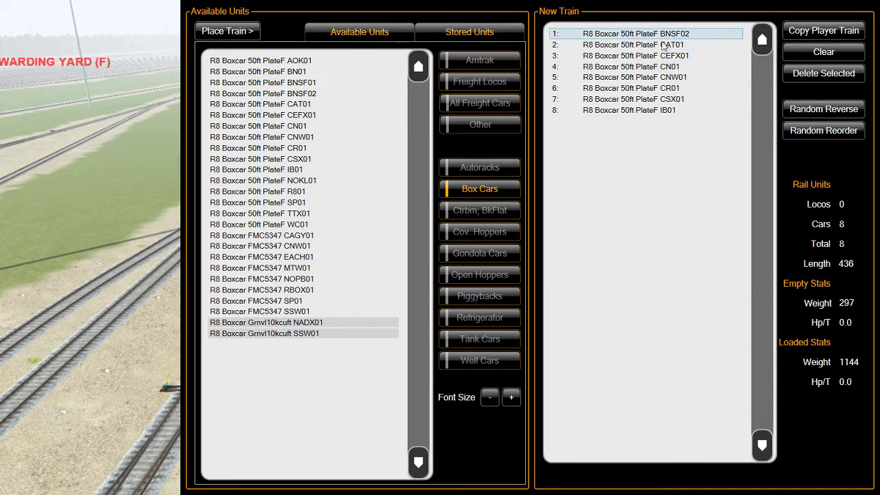
# Shuffle the eight boxcars' order, randomly reverse some, and list the covered hoppers.
pyautogui.click(832, 134)
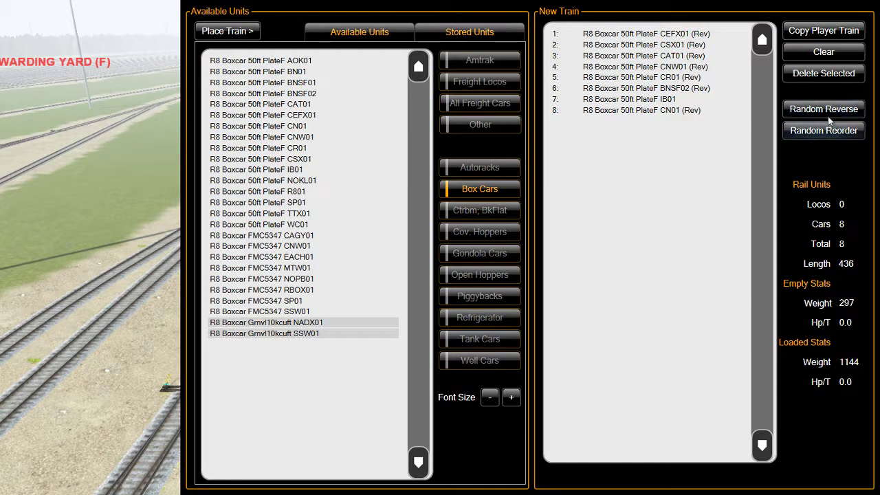
pyautogui.click(825, 111)
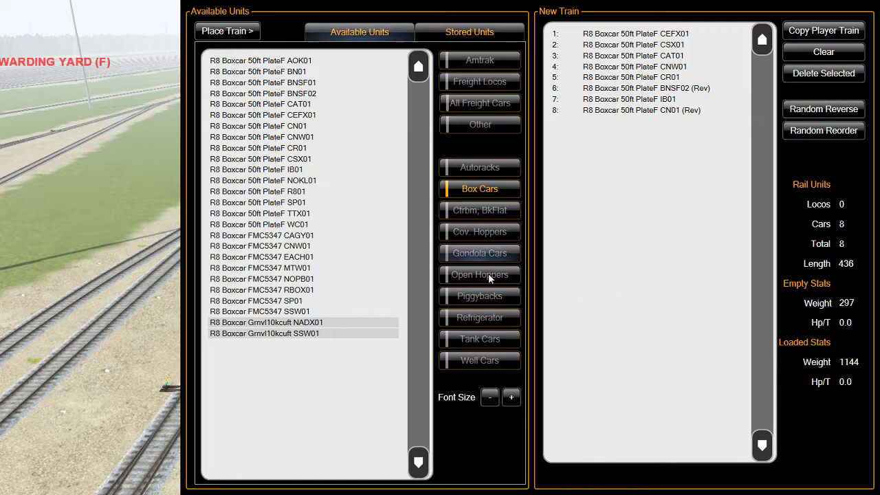
pyautogui.click(481, 230)
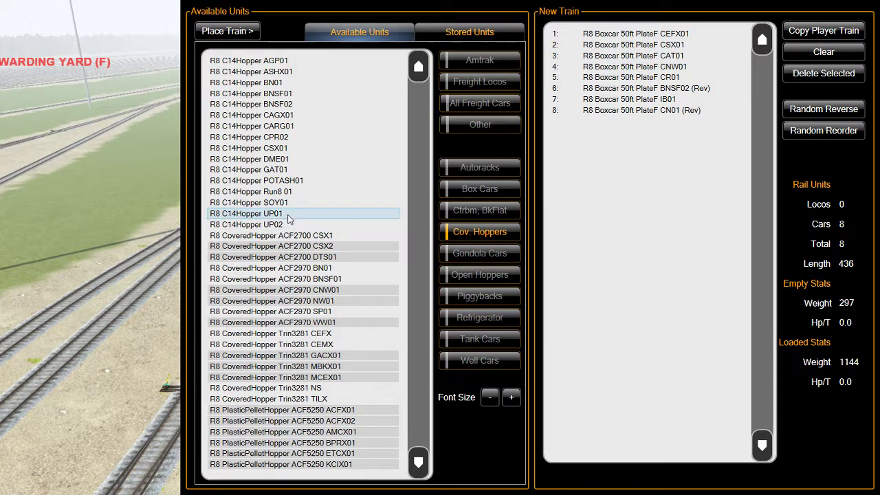
# Add eight C14 hoppers: CSX01, DME01, and two each of GAT01, CARG01 and CAGX01.
pyautogui.click(287, 152)
pyautogui.doubleClick(287, 151)
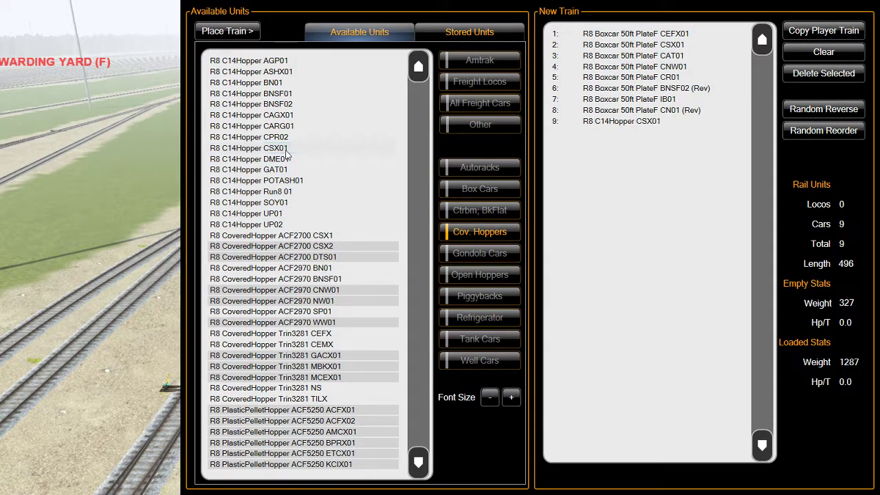
pyautogui.doubleClick(289, 171)
pyautogui.doubleClick(288, 170)
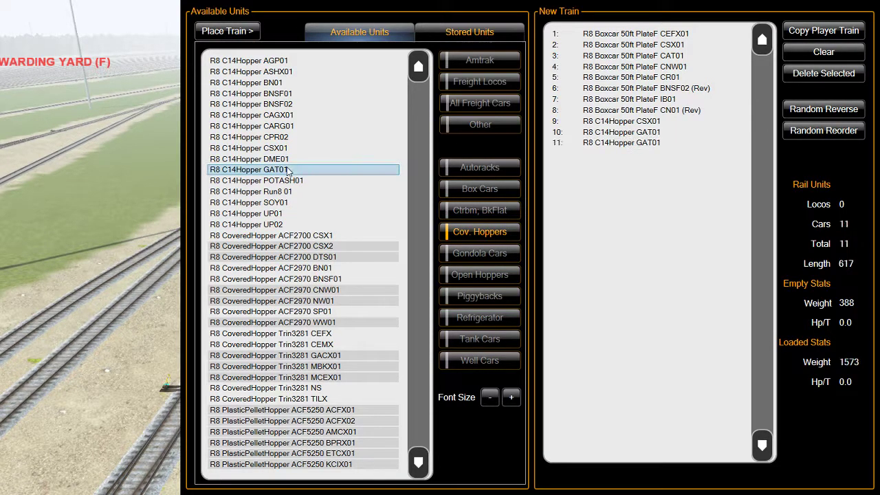
pyautogui.doubleClick(287, 161)
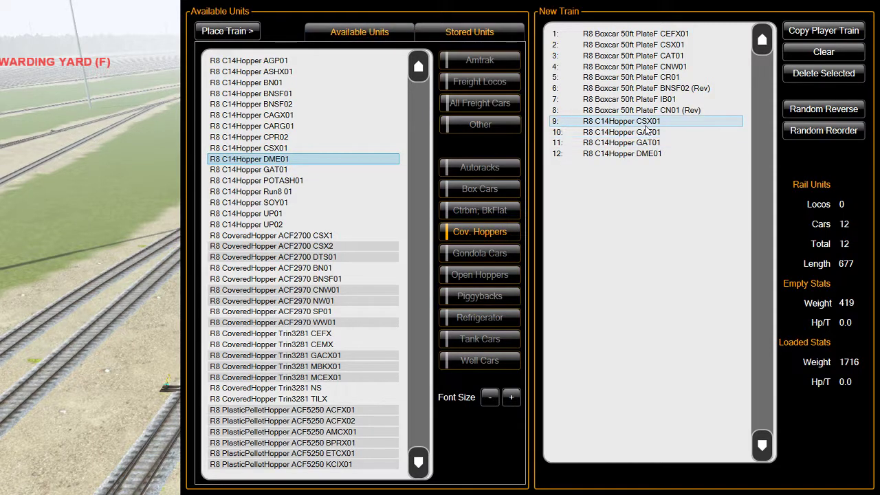
pyautogui.doubleClick(290, 127)
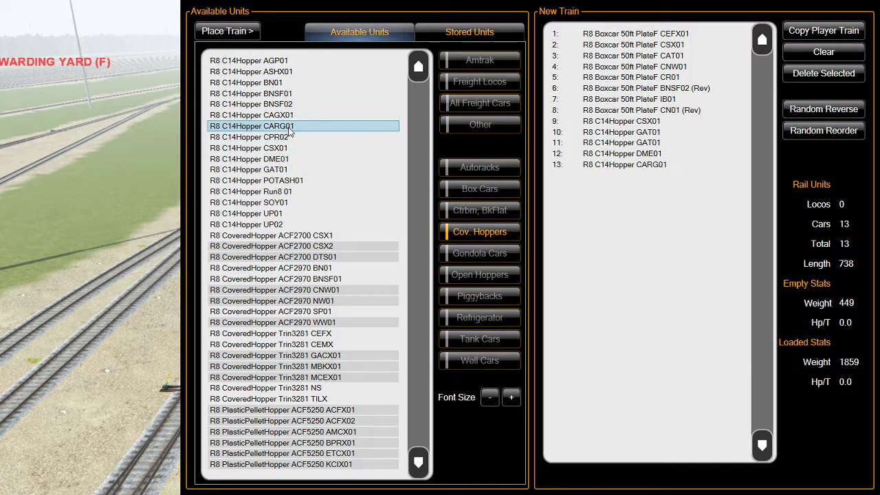
pyautogui.doubleClick(291, 116)
pyautogui.doubleClick(290, 116)
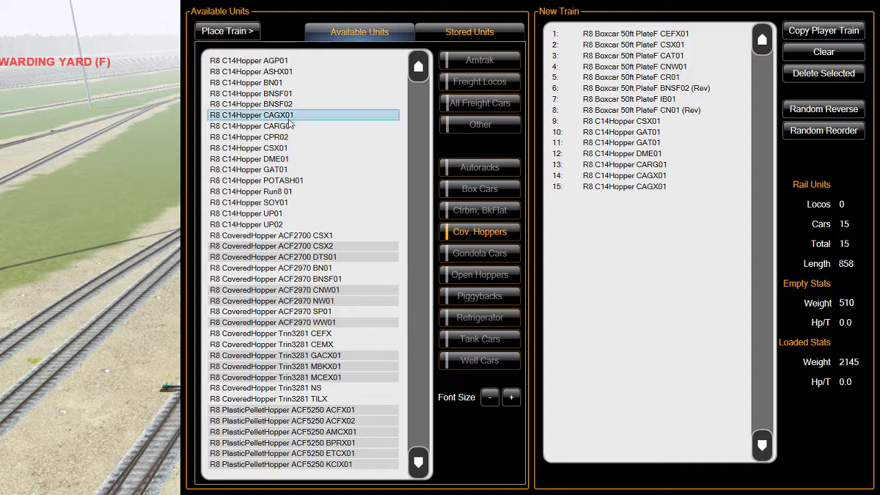
pyautogui.doubleClick(289, 127)
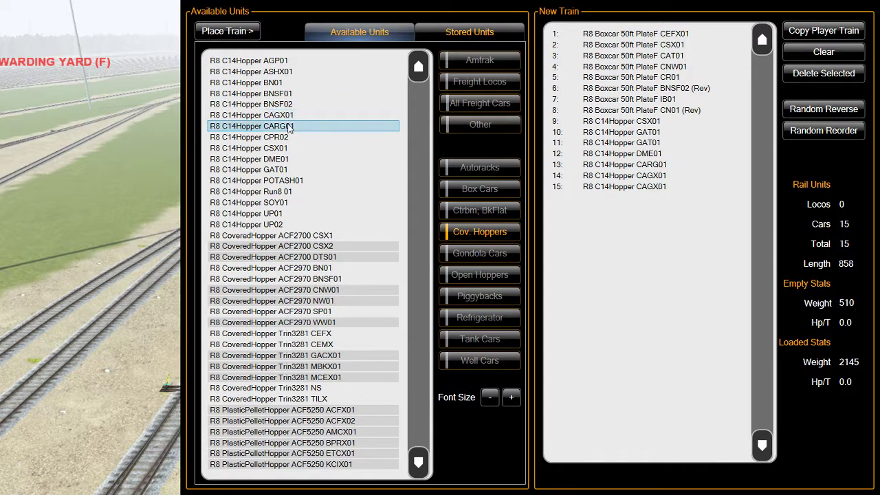
# Reverse the DME01, position-10 GAT01 and last CARG01 hoppers.
pyautogui.click(626, 121)
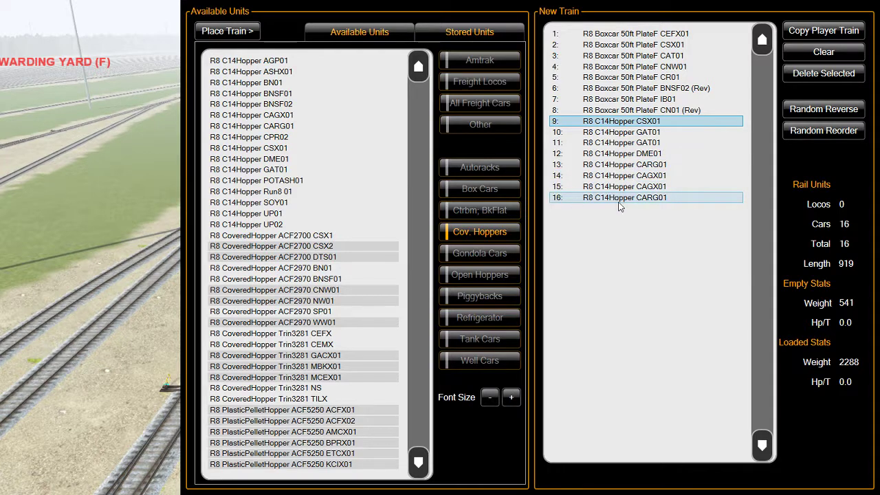
pyautogui.doubleClick(633, 154)
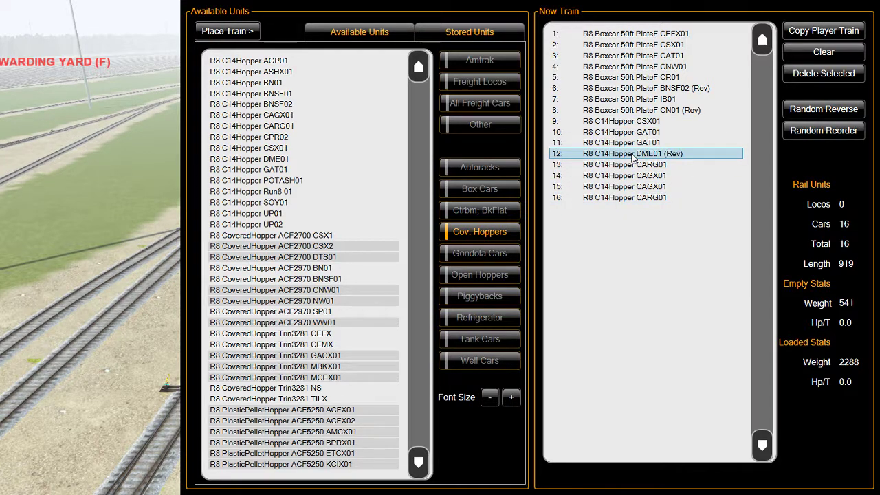
pyautogui.doubleClick(633, 132)
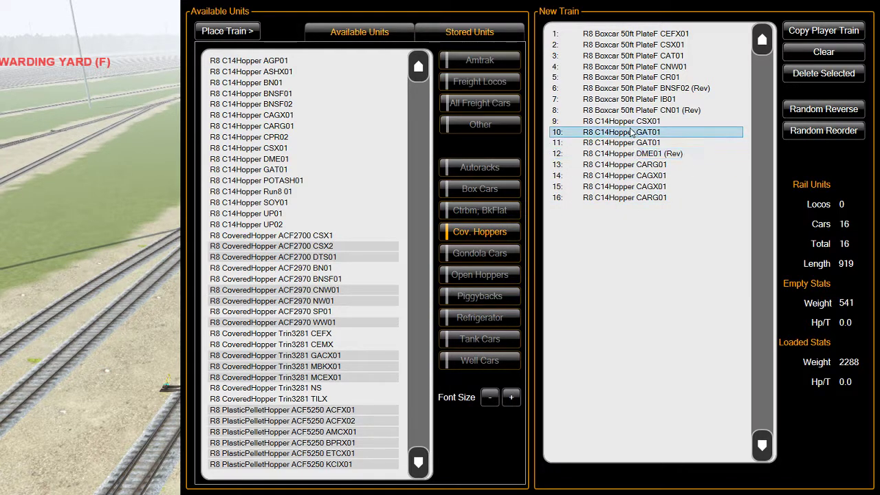
pyautogui.doubleClick(627, 197)
pyautogui.doubleClick(627, 187)
pyautogui.doubleClick(627, 186)
pyautogui.doubleClick(628, 176)
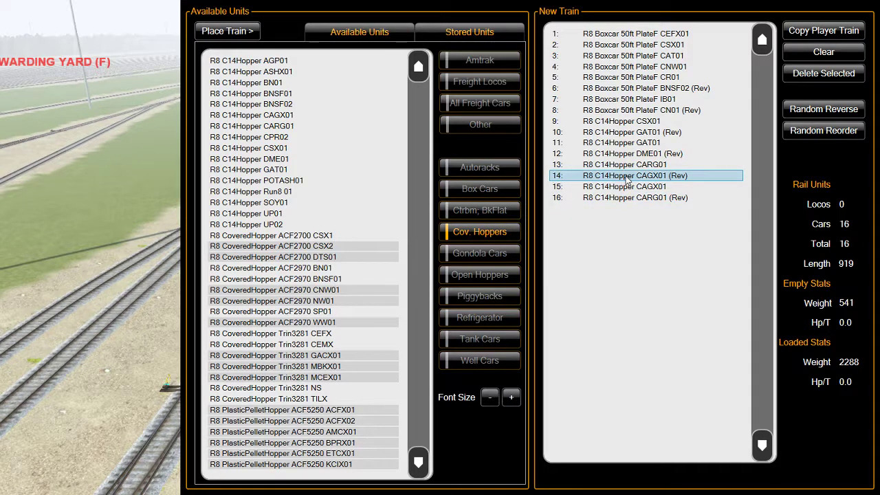
pyautogui.doubleClick(626, 176)
# Keep the CSX01 hopper and CAT01 boxcar facing forward, then add a GATX02 tank car.
pyautogui.doubleClick(635, 121)
pyautogui.doubleClick(634, 122)
pyautogui.doubleClick(643, 56)
pyautogui.doubleClick(644, 56)
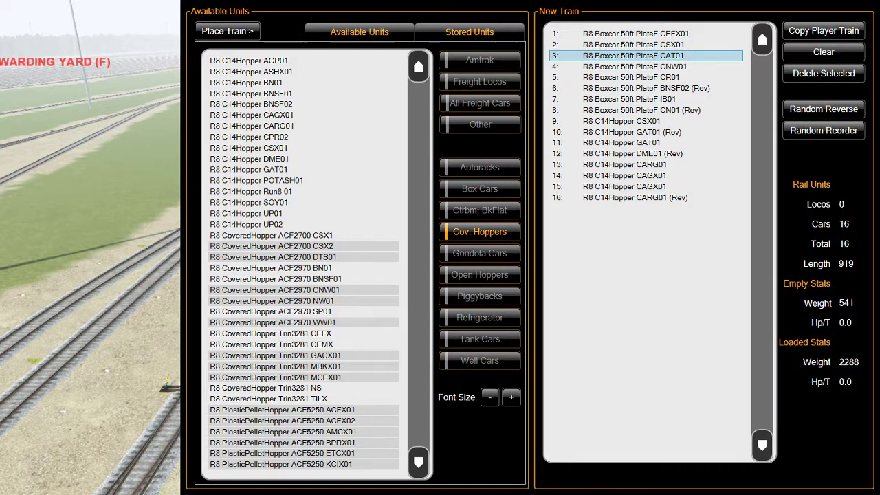
pyautogui.click(473, 341)
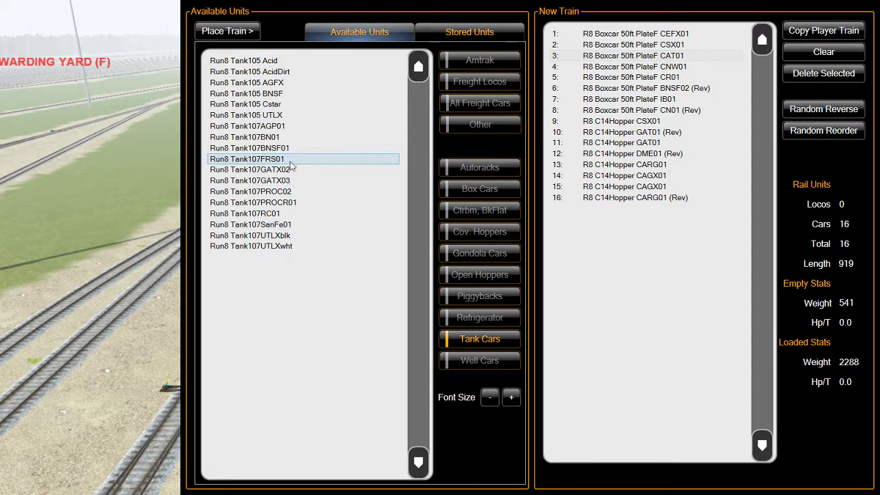
pyautogui.moveTo(292, 172); pyautogui.dragTo(657, 241)
# Add two more GATX02, a PROC02, UTLXblk, UTLXwht and two Tank105 UTLX tank cars.
pyautogui.moveTo(295, 177); pyautogui.dragTo(603, 269)
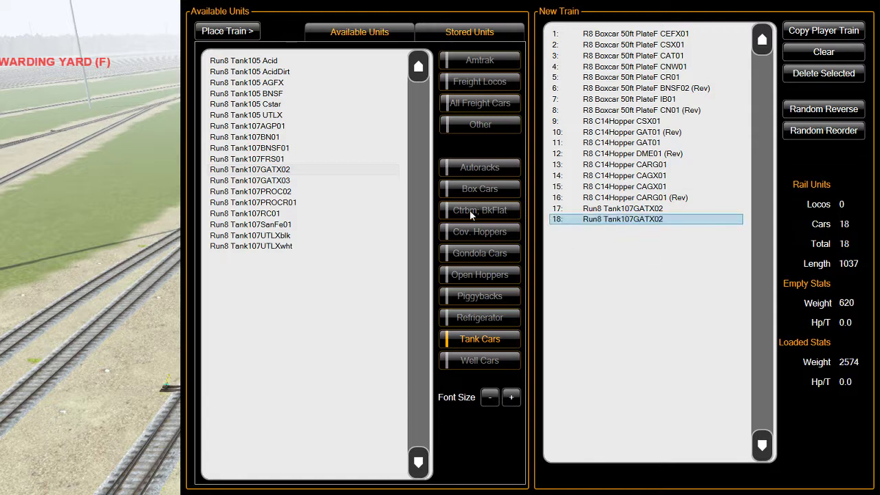
pyautogui.moveTo(306, 177); pyautogui.dragTo(611, 222)
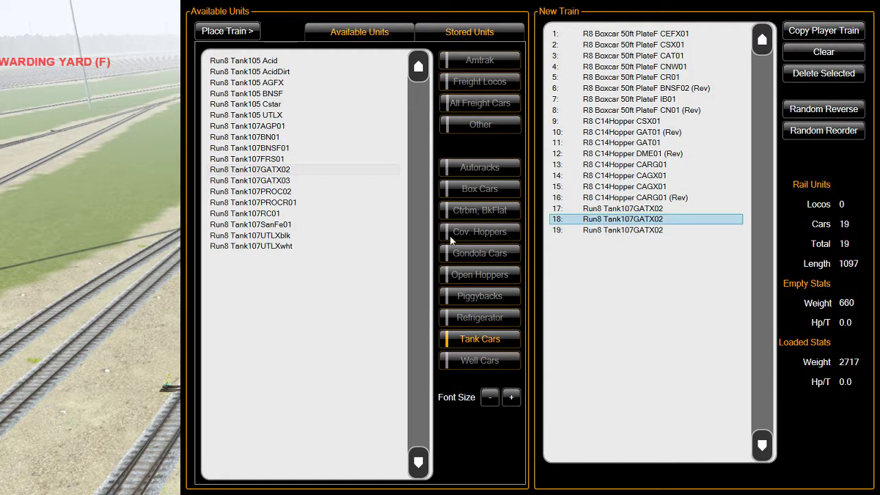
pyautogui.moveTo(292, 194); pyautogui.dragTo(663, 220)
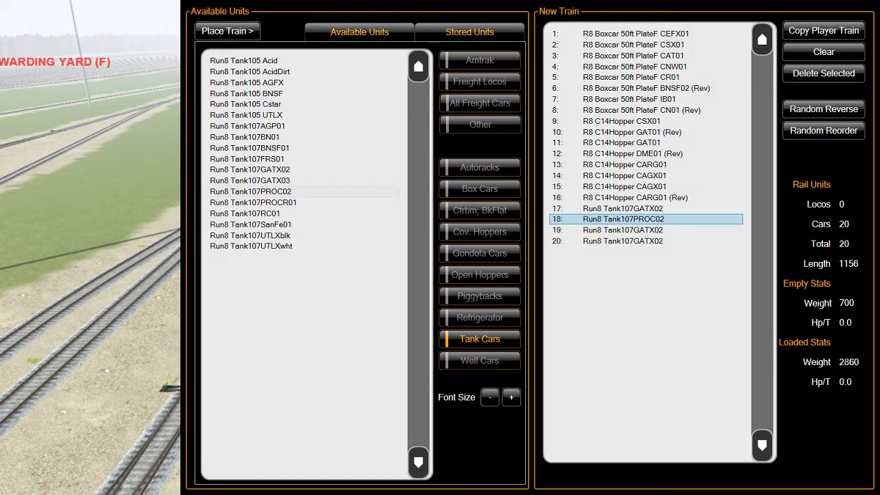
pyautogui.click(294, 226)
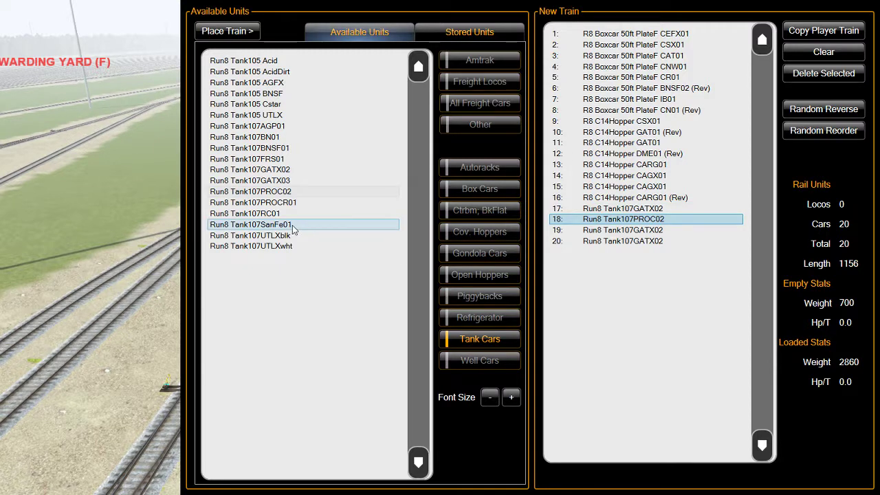
pyautogui.moveTo(294, 238); pyautogui.dragTo(634, 253)
pyautogui.moveTo(289, 247); pyautogui.dragTo(657, 222)
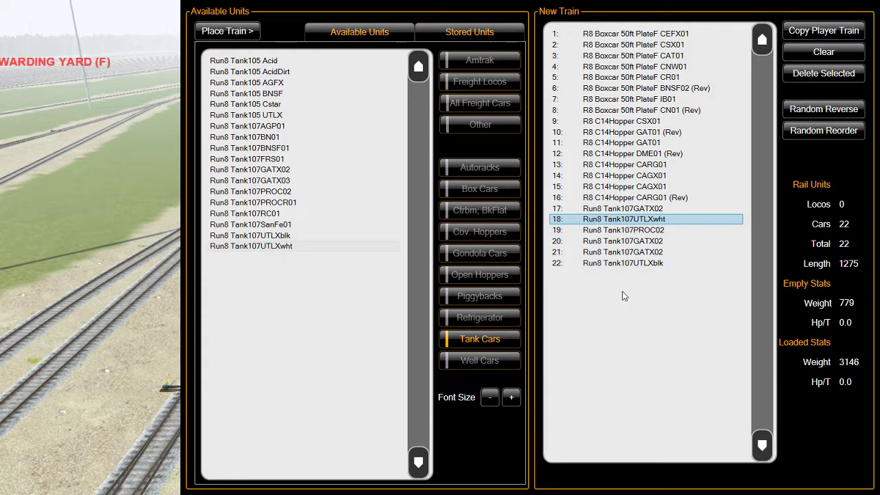
pyautogui.moveTo(279, 115); pyautogui.dragTo(635, 253)
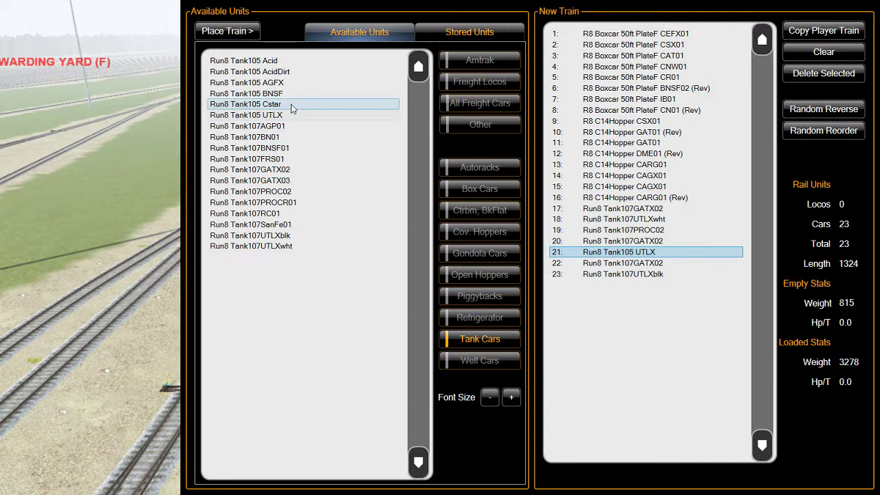
pyautogui.moveTo(359, 136); pyautogui.dragTo(596, 288)
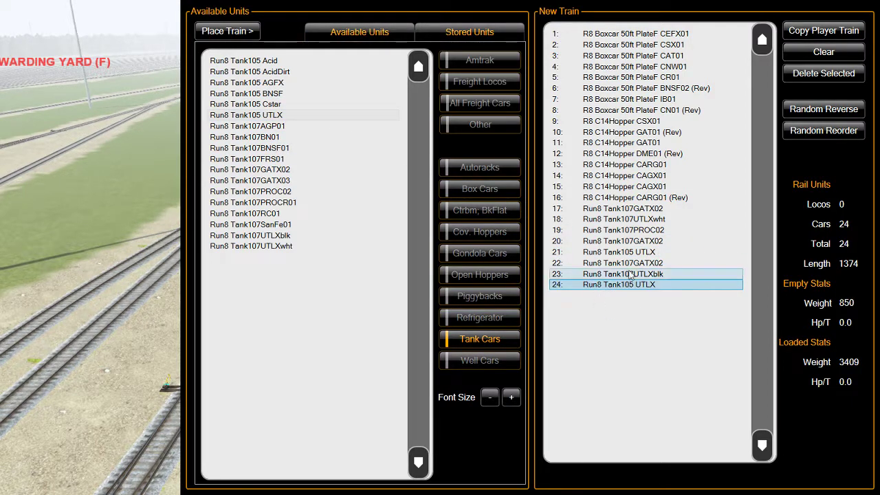
# Select the eight tank cars, randomly reverse some of them, then clear the selection.
pyautogui.click(618, 210)
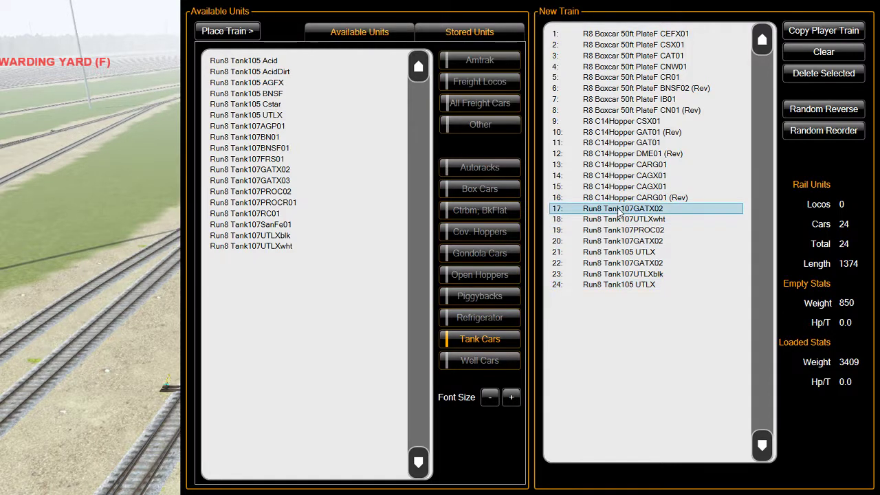
pyautogui.keyDown('shift'); pyautogui.click(615, 285); pyautogui.keyUp('shift')
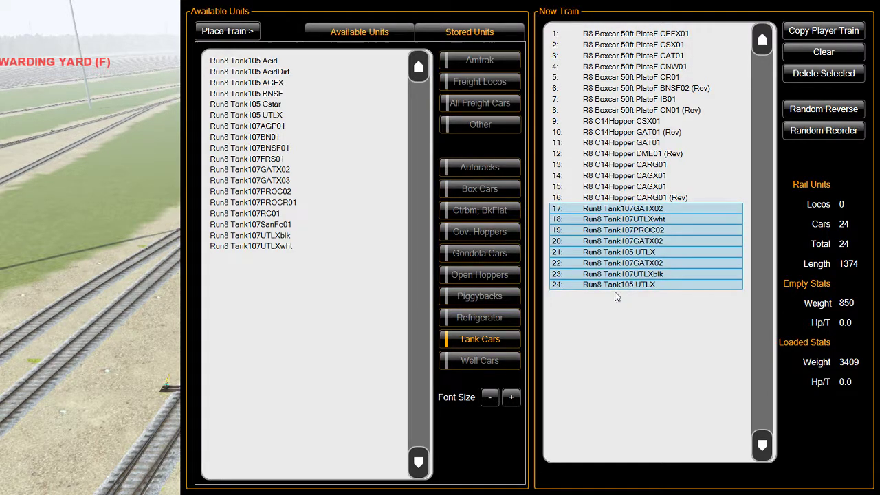
pyautogui.click(836, 112)
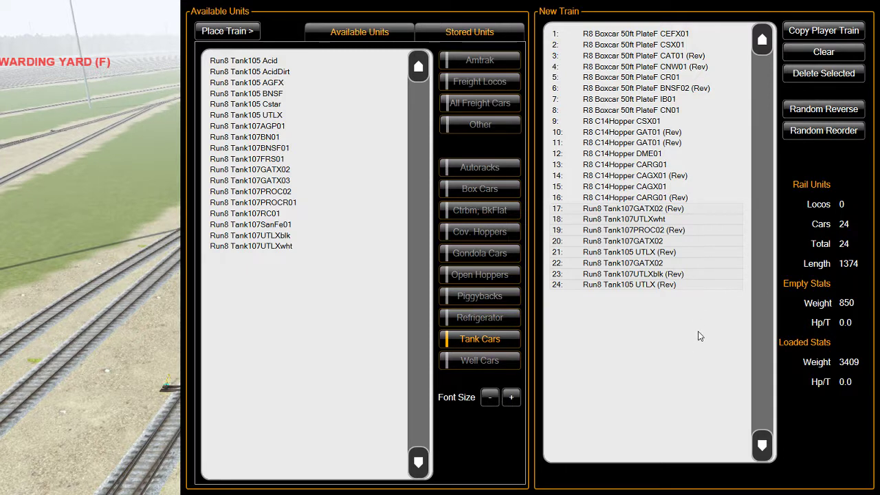
pyautogui.click(625, 238)
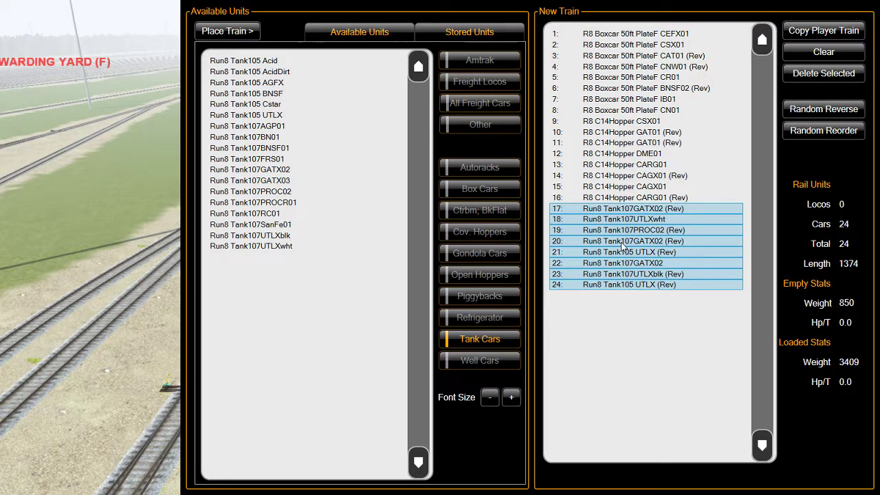
pyautogui.click(644, 366)
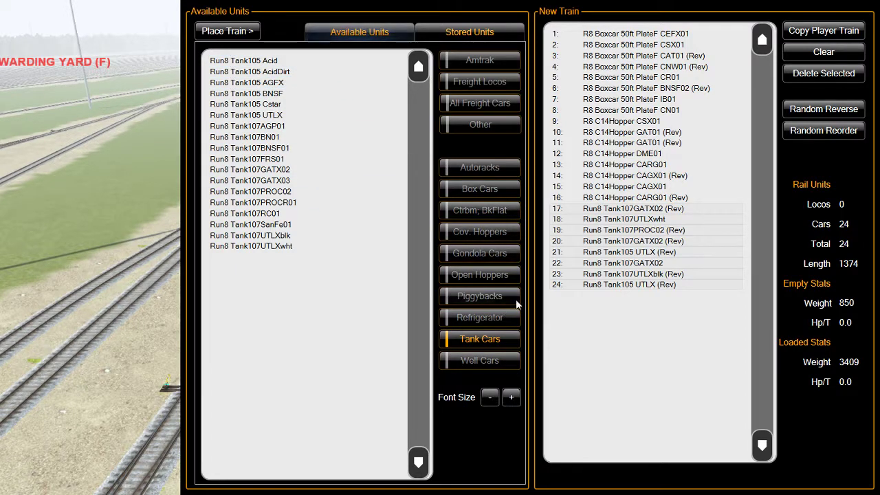
# Place the 24-car train in the yard, take the lead boxcar CEFX 100351, and open the Tagger.
pyautogui.click(227, 30)
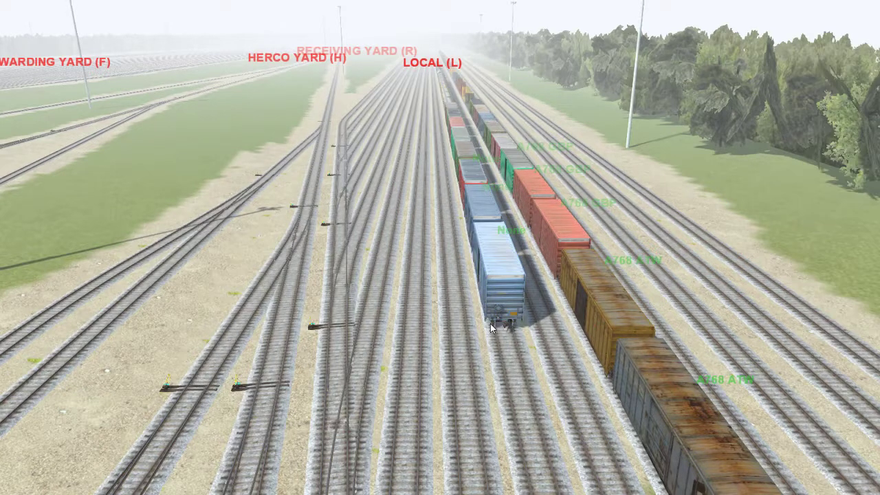
pyautogui.click(500, 255)
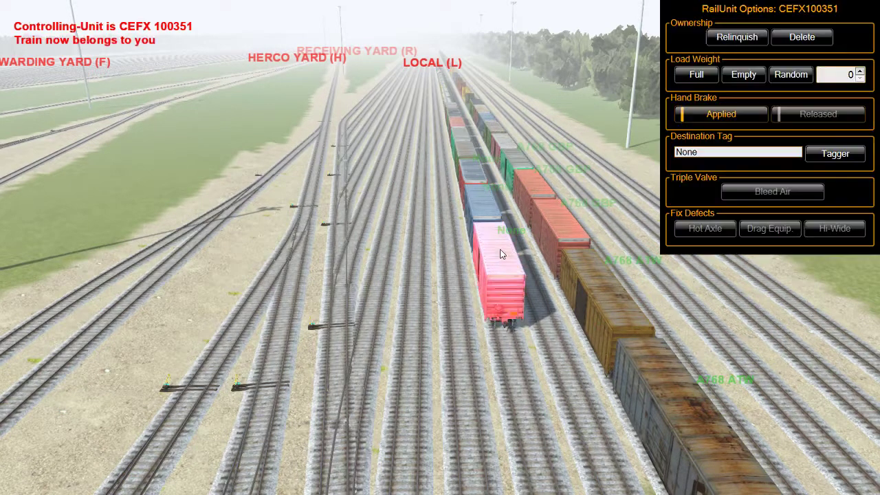
pyautogui.click(682, 152)
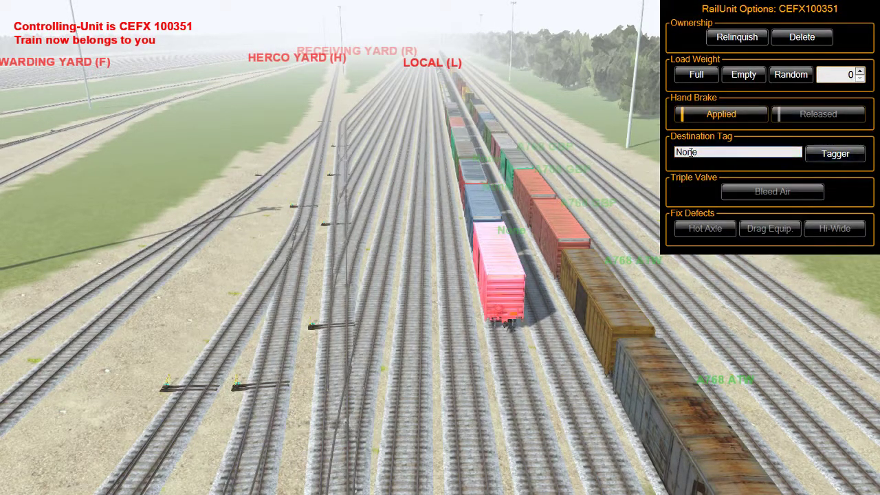
pyautogui.click(834, 155)
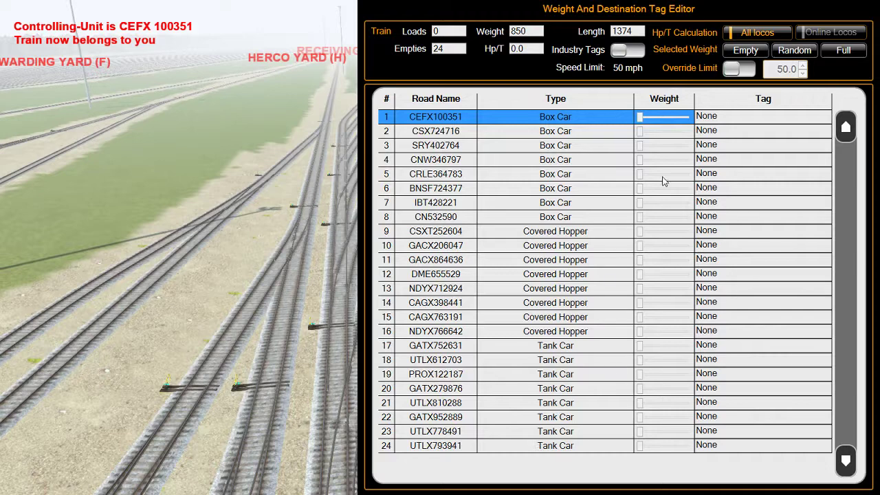
# Select all 24 cars, UTLX793941 up to the first, and set their tag to A772 INP.
pyautogui.click(544, 448)
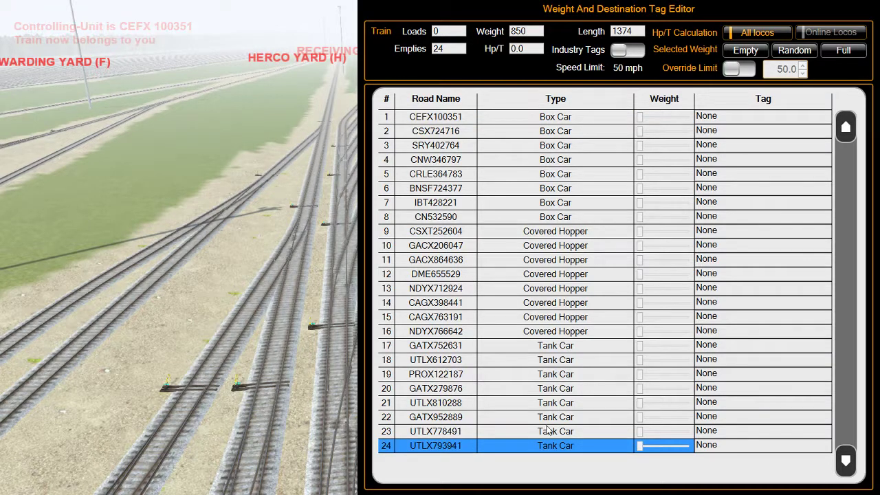
pyautogui.keyDown('shift'); pyautogui.click(541, 122); pyautogui.keyUp('shift')
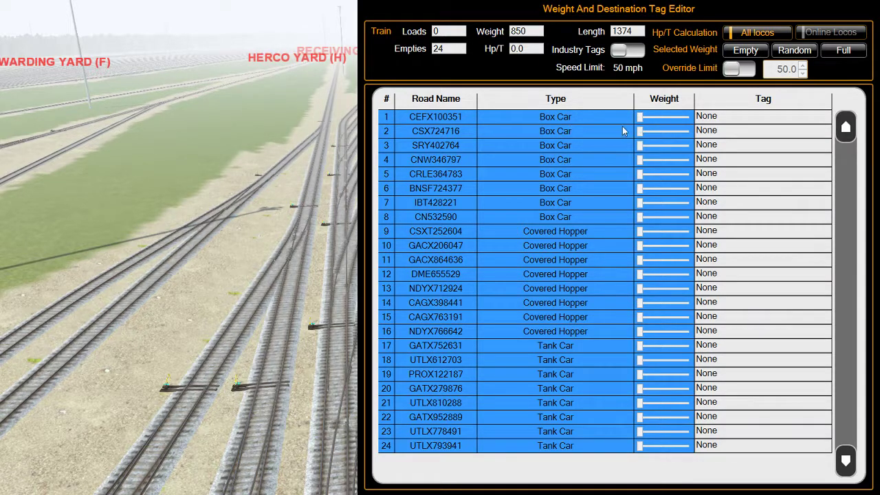
pyautogui.click(733, 117)
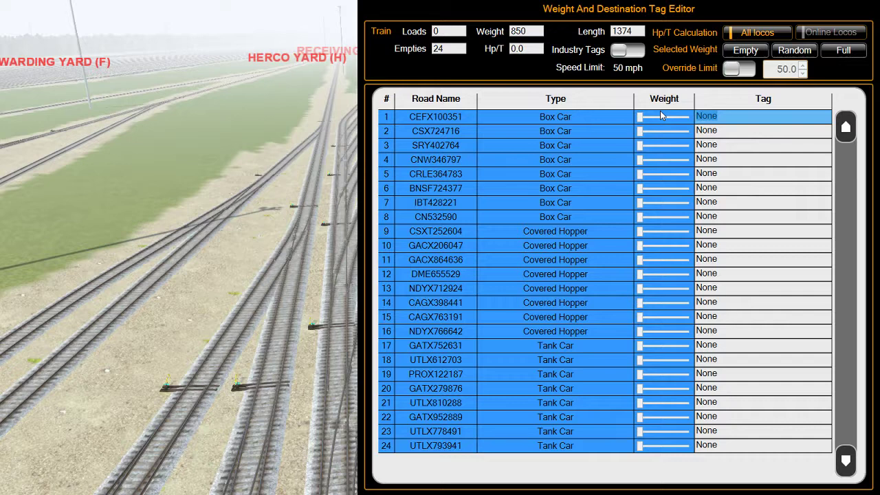
pyautogui.write('A')
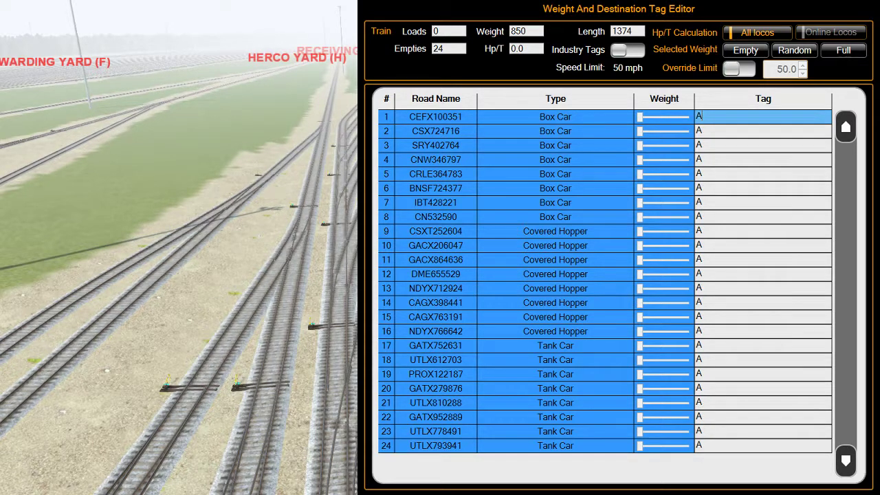
pyautogui.write('772')
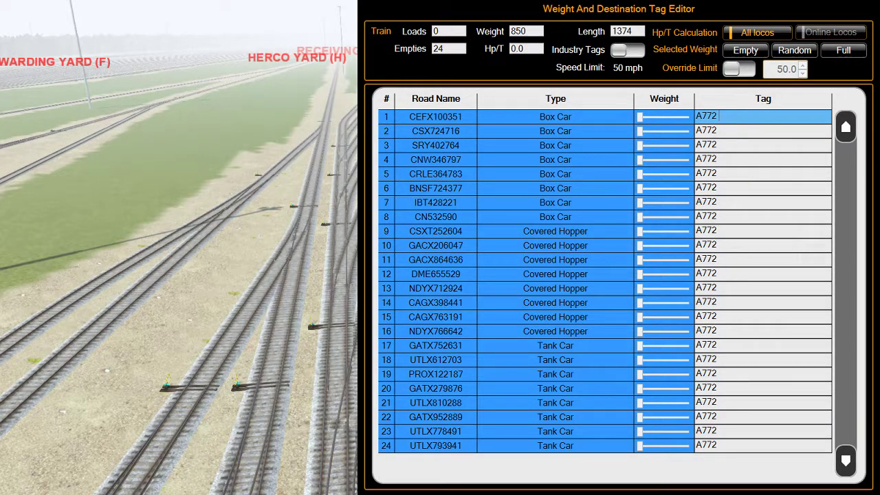
pyautogui.write(' INP')
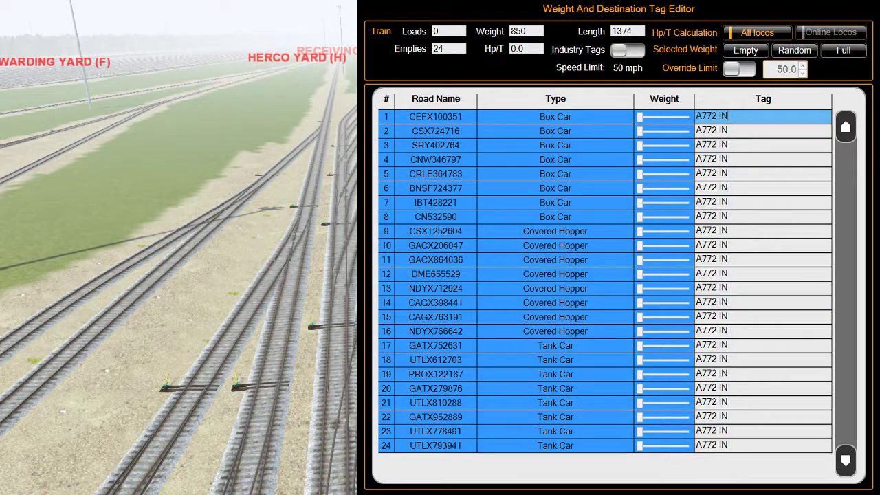
pyautogui.press('Return')
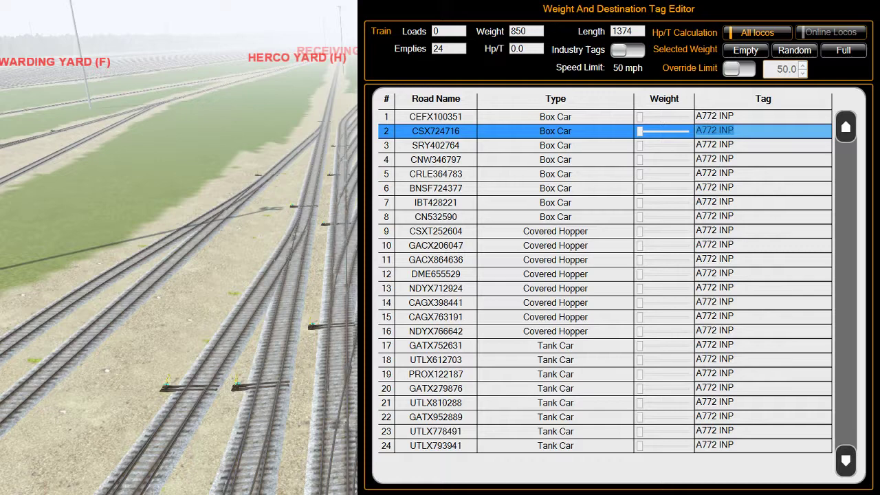
# Select the eight covered hoppers from CSXT252604 and load them full, after trying empty and random weights.
pyautogui.click(560, 232)
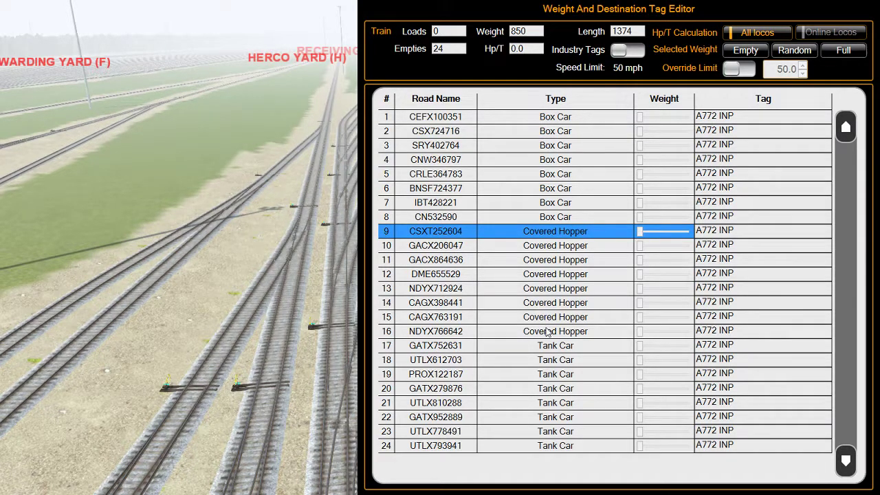
pyautogui.keyDown('shift'); pyautogui.click(567, 332); pyautogui.keyUp('shift')
pyautogui.moveTo(639, 297); pyautogui.dragTo(689, 296)
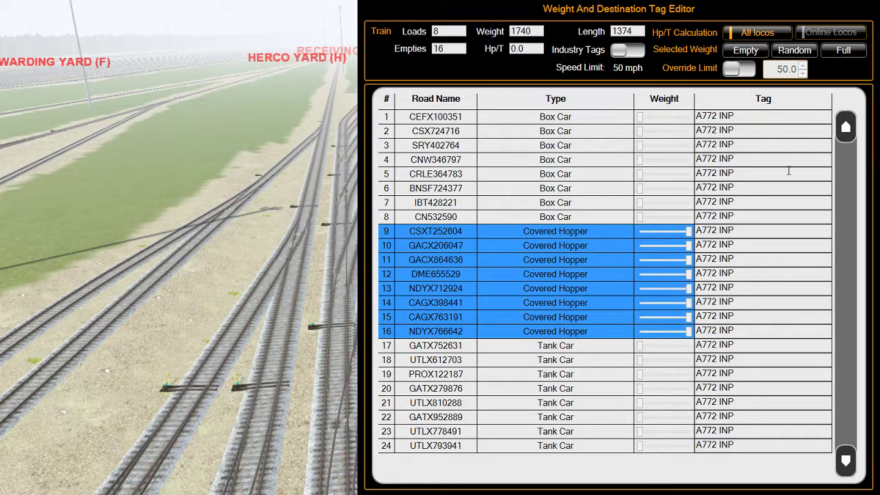
pyautogui.click(755, 52)
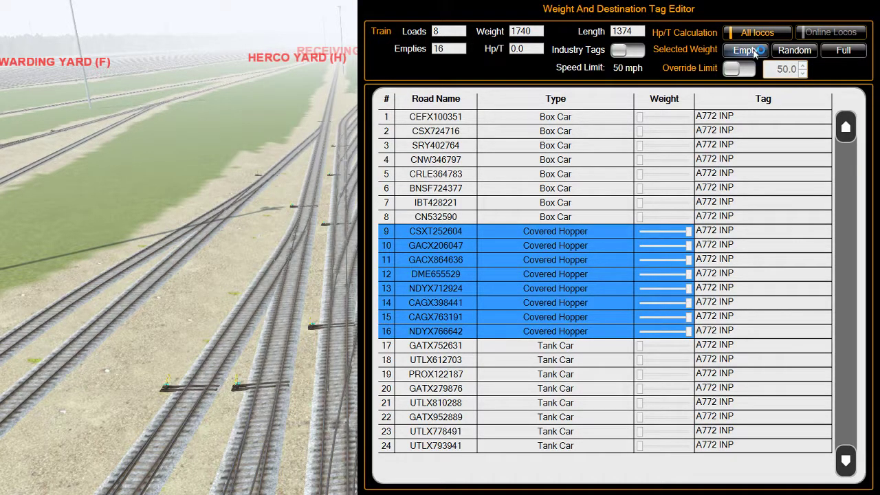
pyautogui.click(789, 51)
pyautogui.click(795, 52)
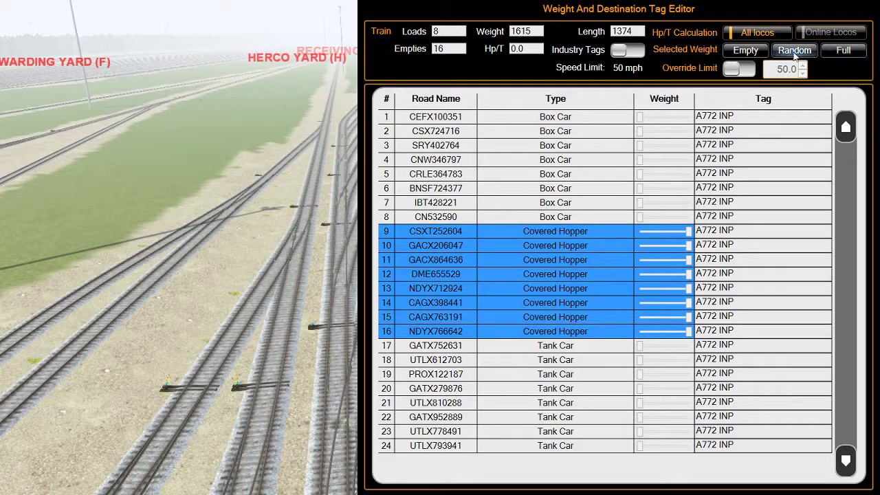
pyautogui.click(745, 51)
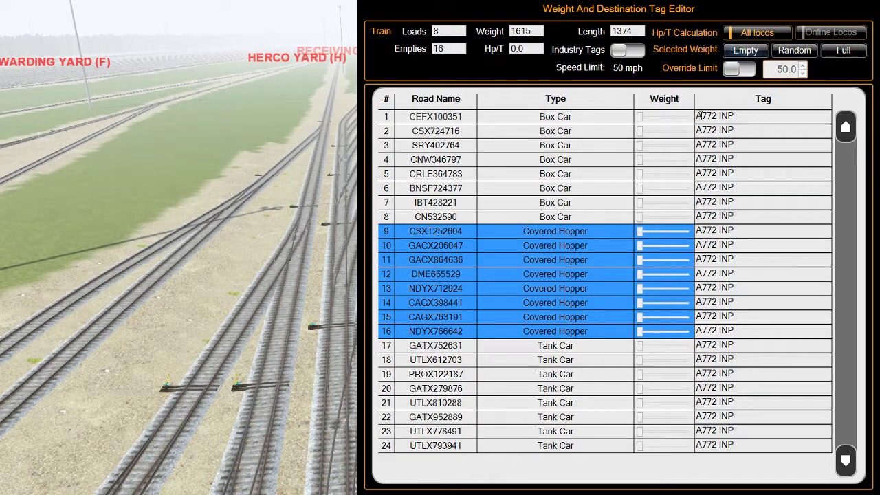
pyautogui.click(796, 51)
pyautogui.click(848, 54)
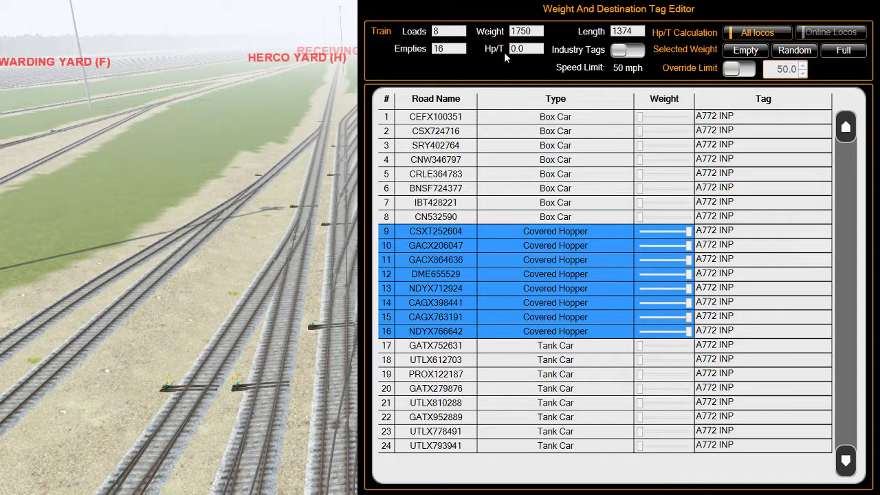
# Toggle the Tag column between industry tags and the A772 INP destination tags to compare.
pyautogui.click(621, 52)
pyautogui.click(636, 52)
pyautogui.click(636, 53)
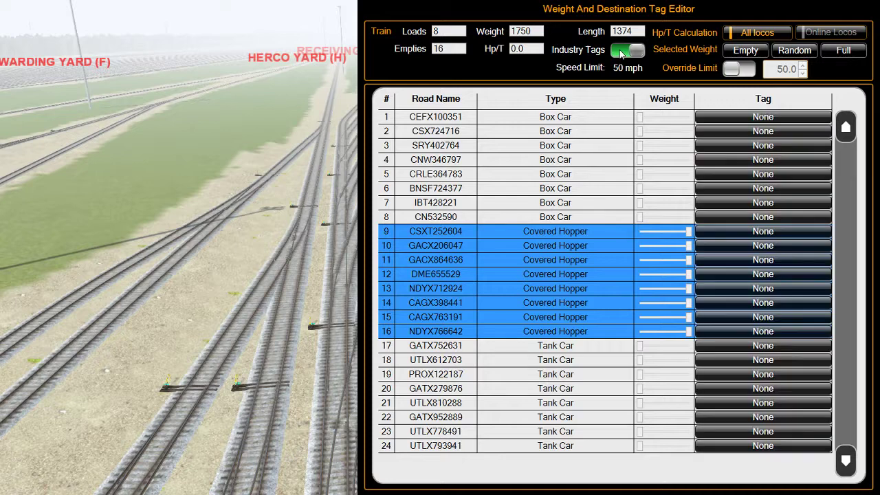
pyautogui.click(636, 53)
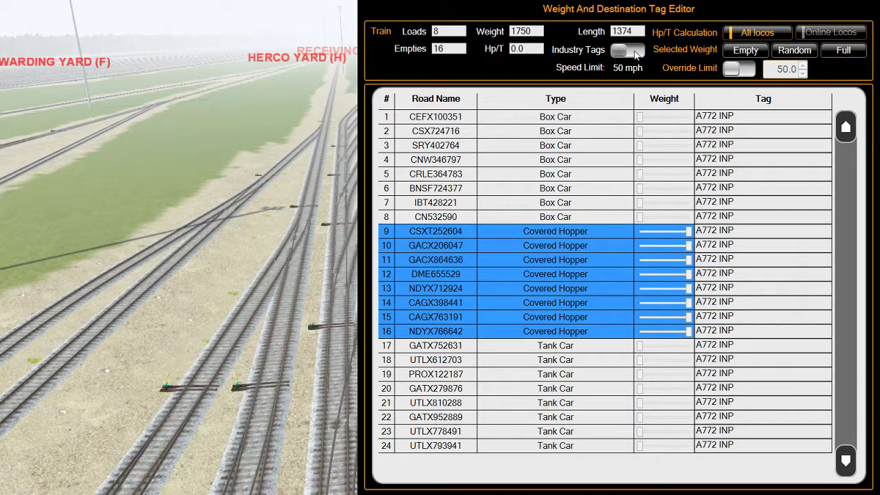